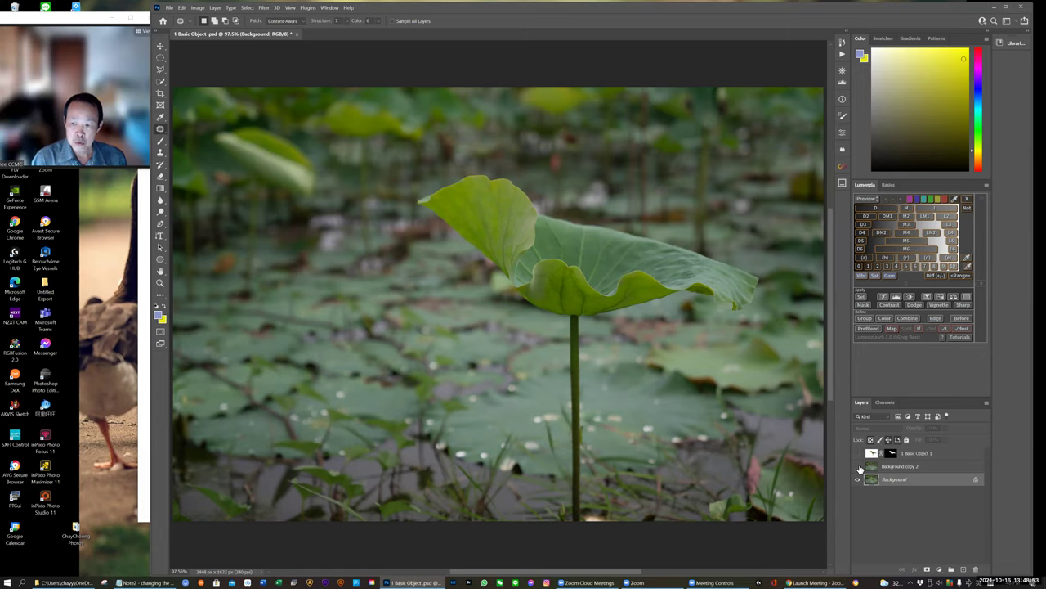
Step: Show the Background copy 2 and 1 Basic Object 1 layers, comparing the image with and without the cut-out leaf
left_click(858, 467)
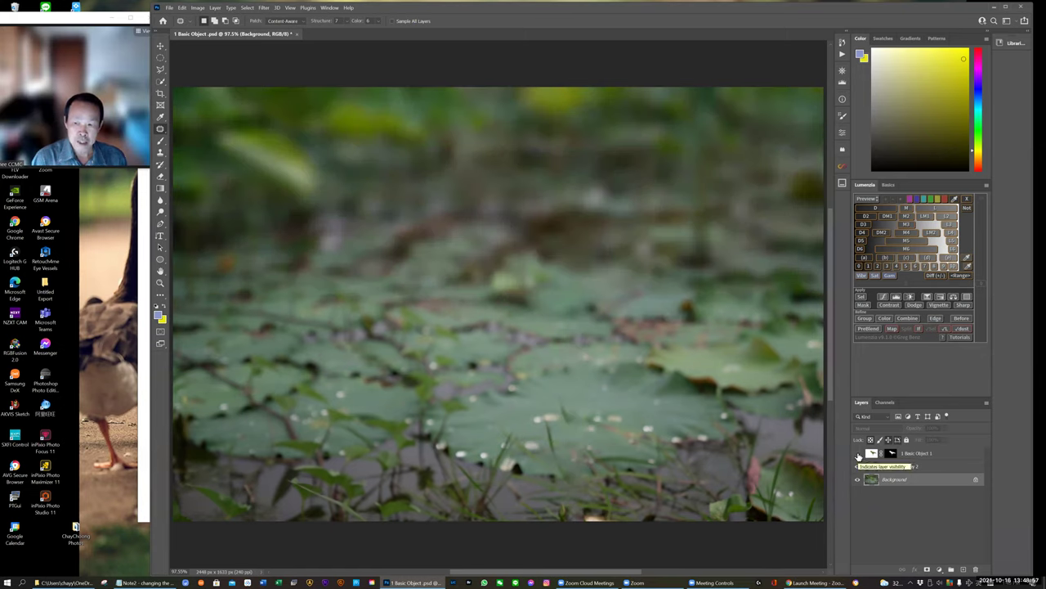
left_click(857, 464)
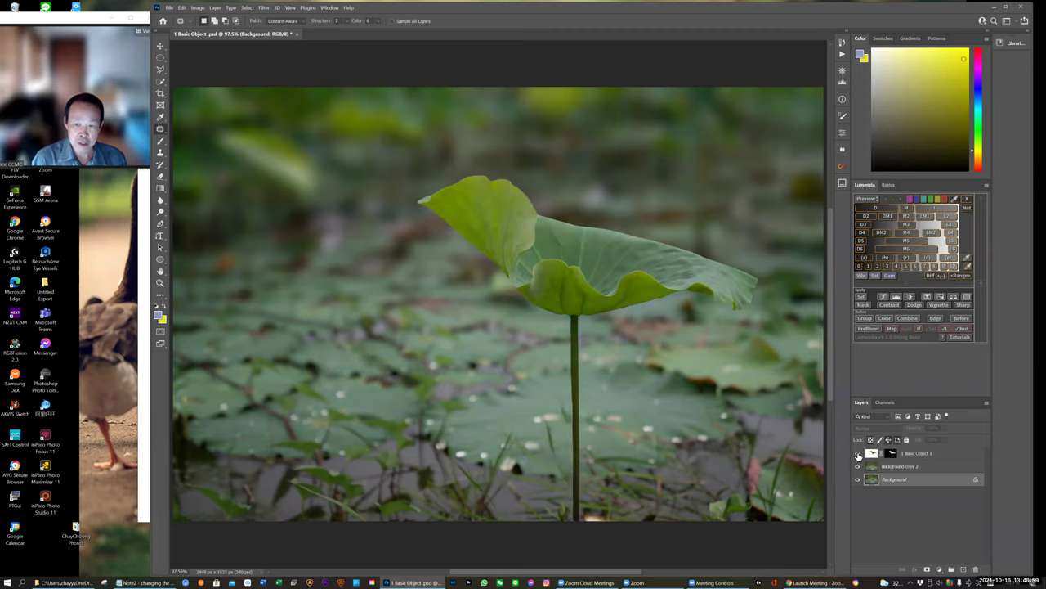
left_click(857, 456)
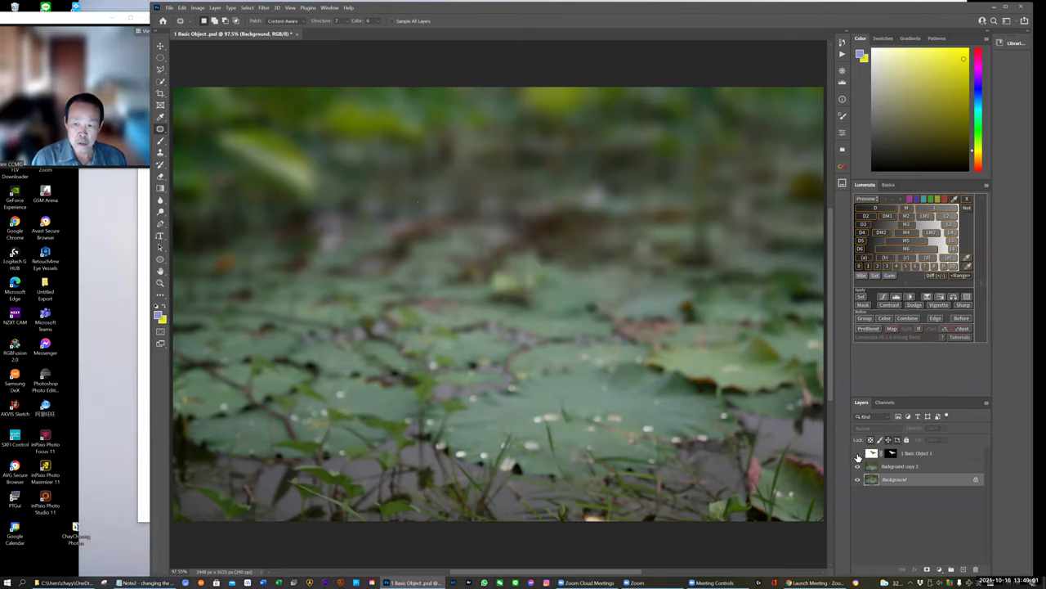
left_click(858, 453)
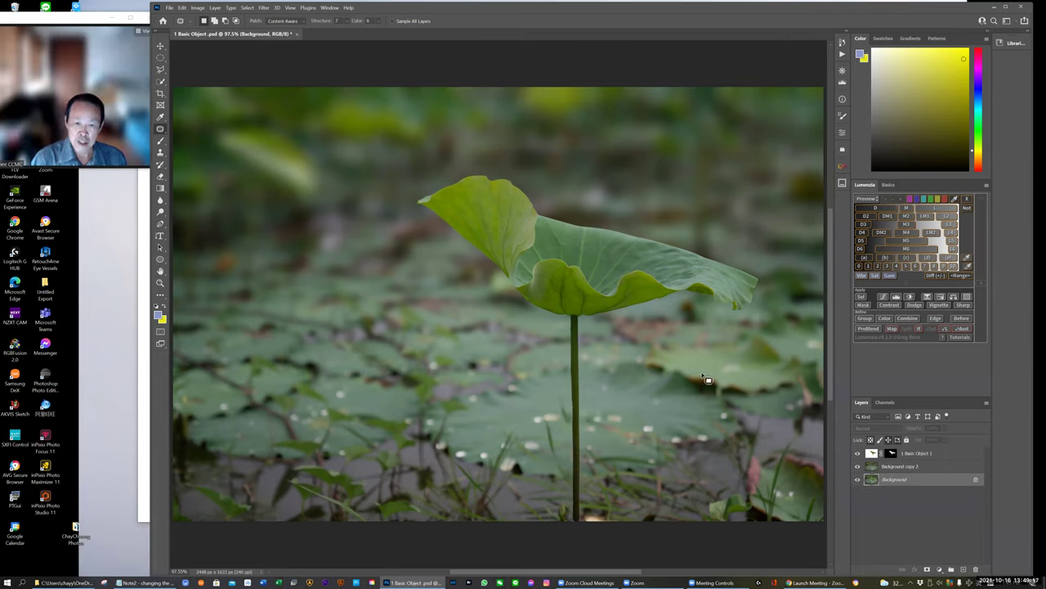
left_click(857, 453)
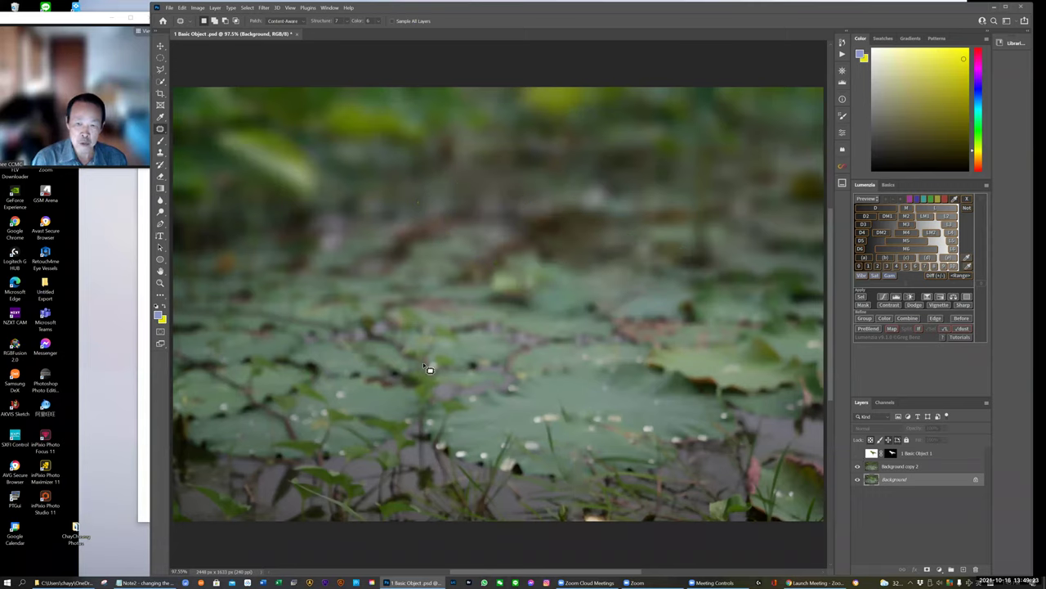
left_click(857, 453)
Step: View the cut-out leaf alone, leave only the Background copy 2 layer visible, and select it
left_click(858, 466)
left_click(858, 479)
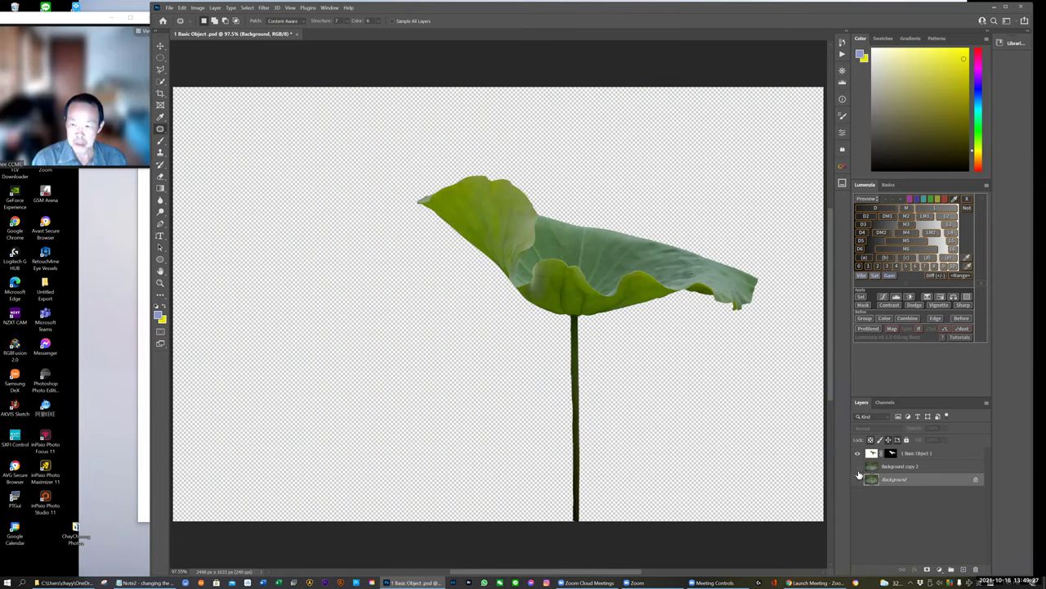
left_click(858, 466)
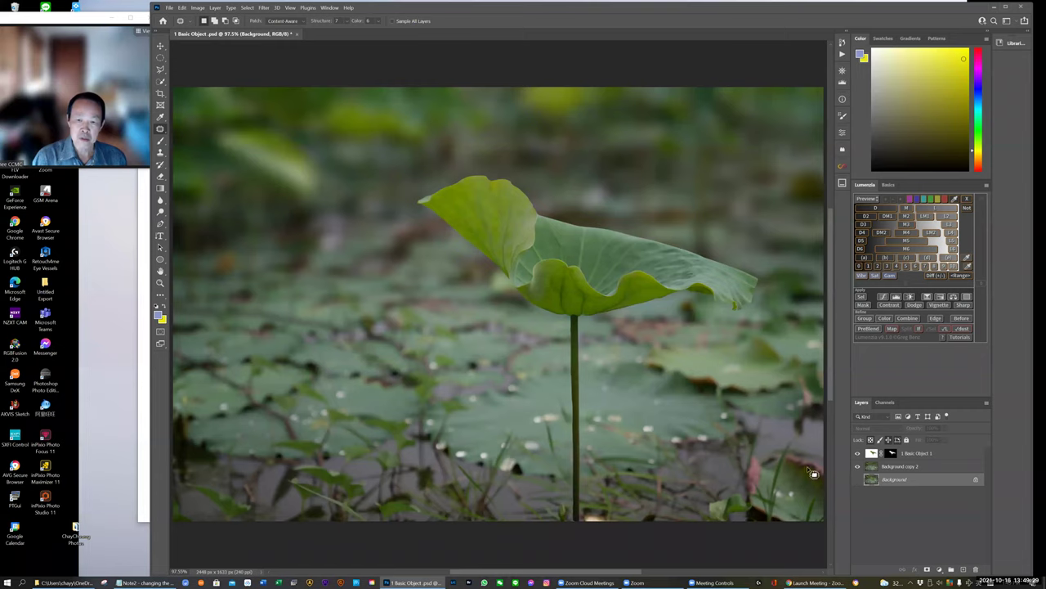
left_click(858, 453)
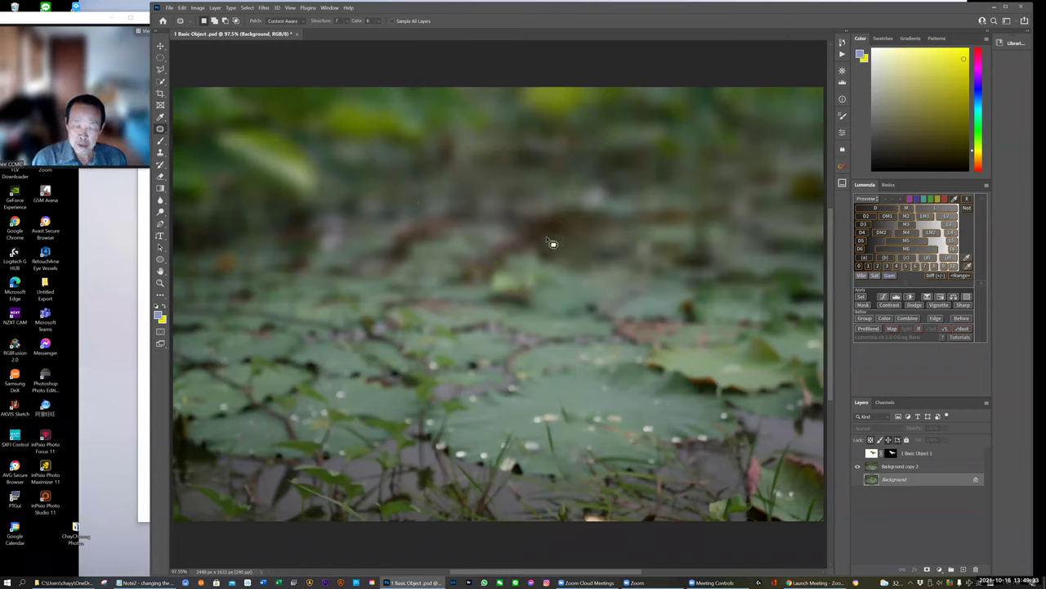
left_click(893, 467)
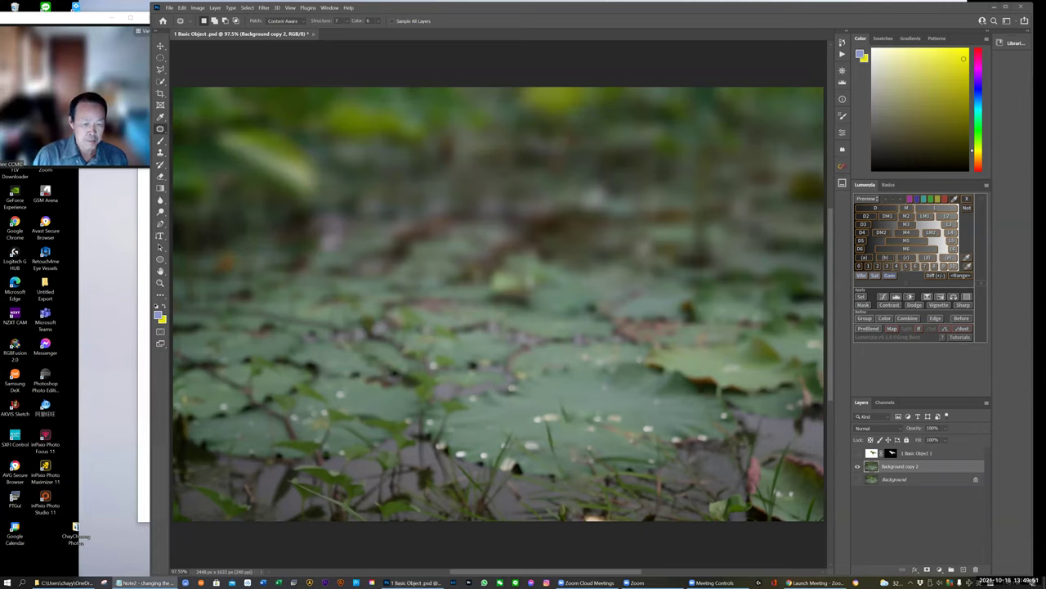
Step: Switch to Notepad, read the notes on changing the background, and minimize them
left_click(143, 582)
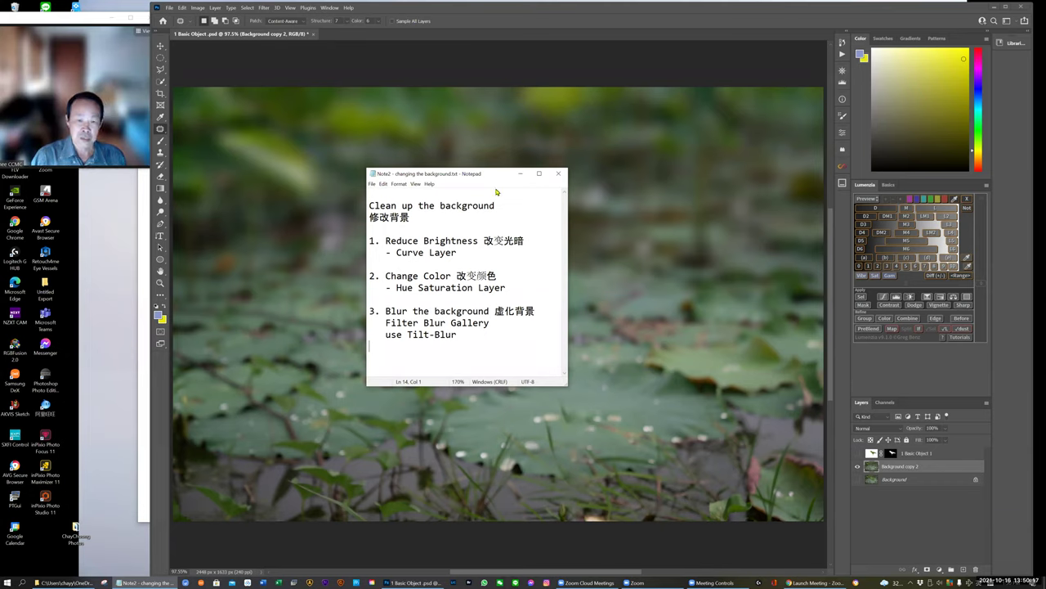
left_click(519, 174)
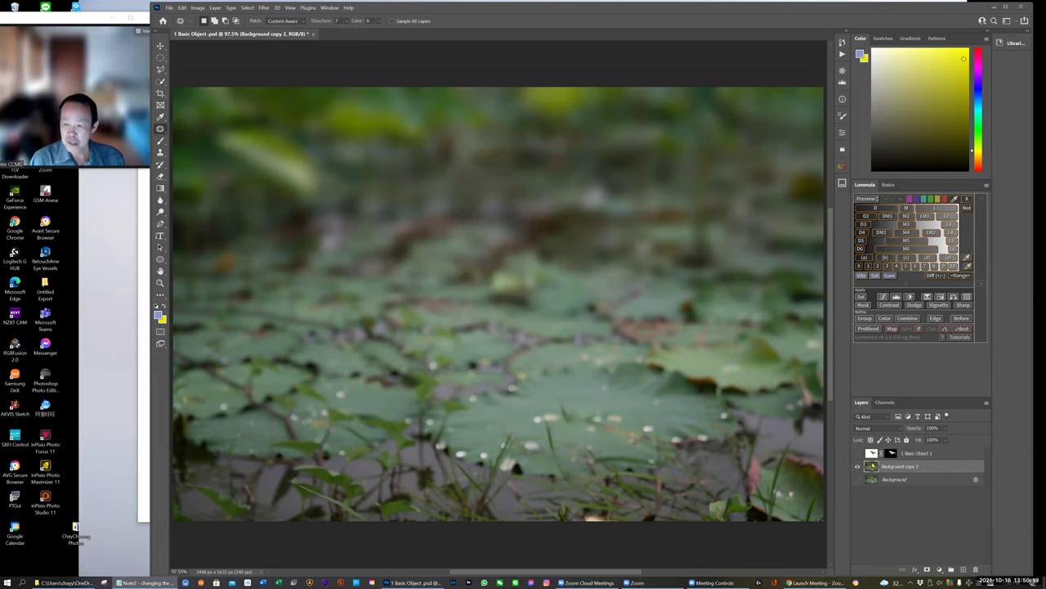
Step: Add a Curves adjustment layer above Background copy 2 and darken it with a midtone point at about input 138, output 66
left_click(939, 570)
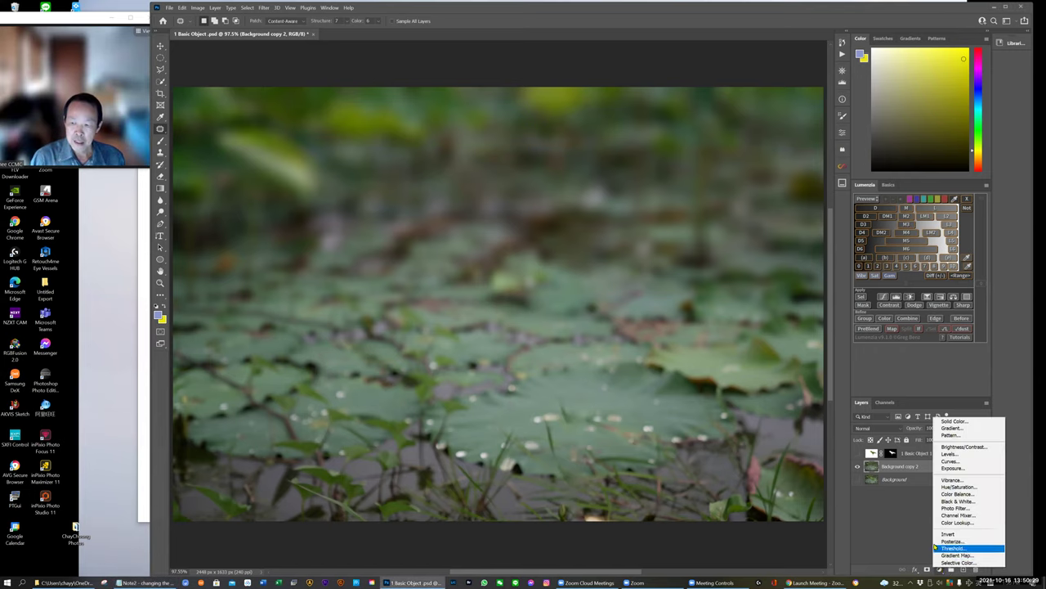
left_click(953, 461)
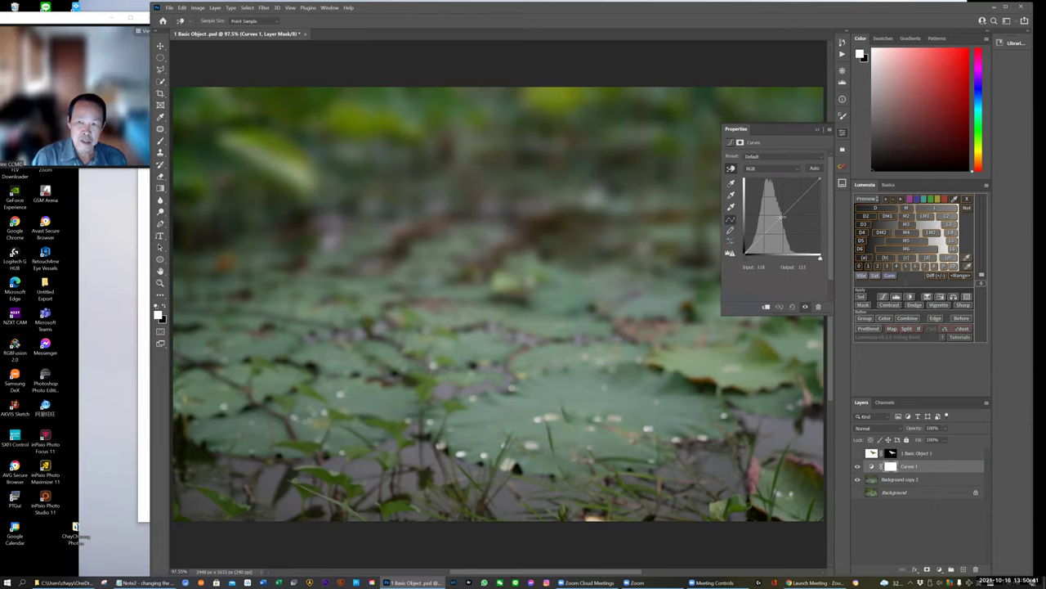
mouse_move(781, 217)
left_mouse_down()
mouse_move(772, 202)
mouse_move(785, 234)
left_mouse_up()
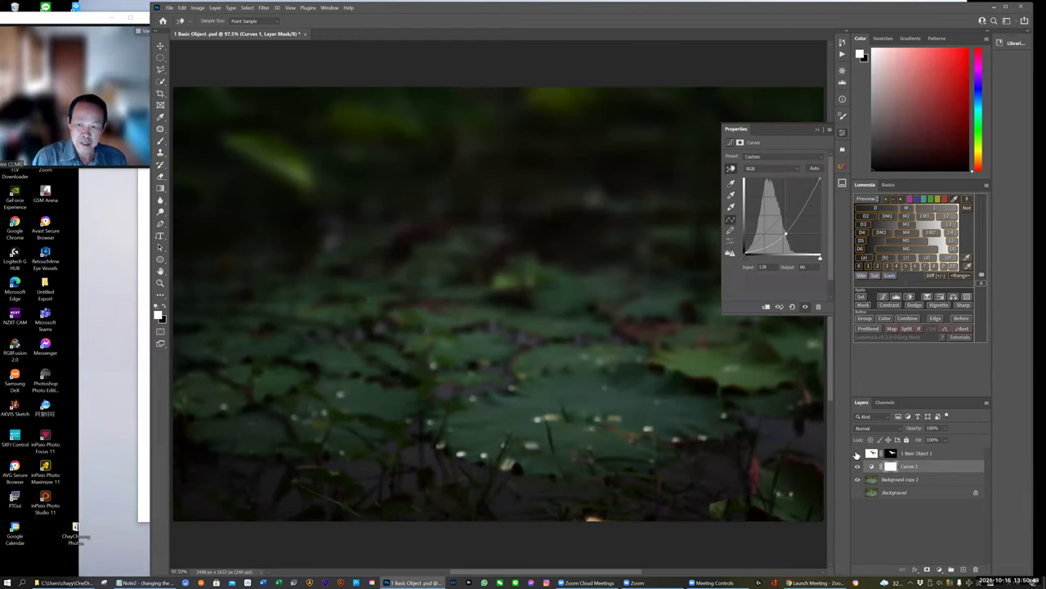
Step: Show the 1 Basic Object 1 layer and refine the Curves 1 point to about input 150, output 63
left_click(857, 454)
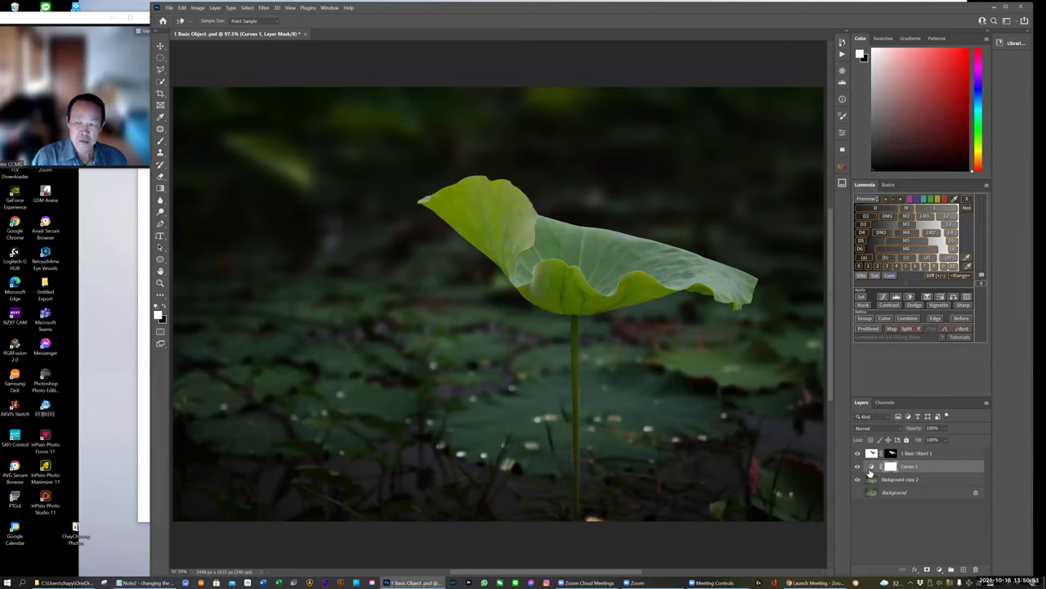
double_click(872, 466)
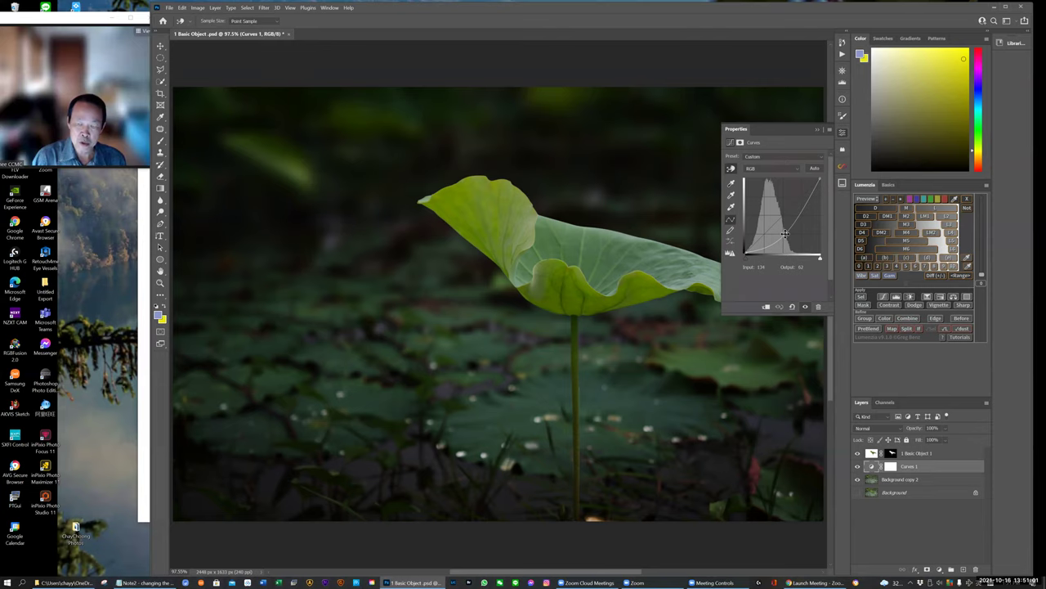
mouse_move(785, 234)
left_mouse_down()
mouse_move(785, 216)
mouse_move(789, 234)
left_mouse_up()
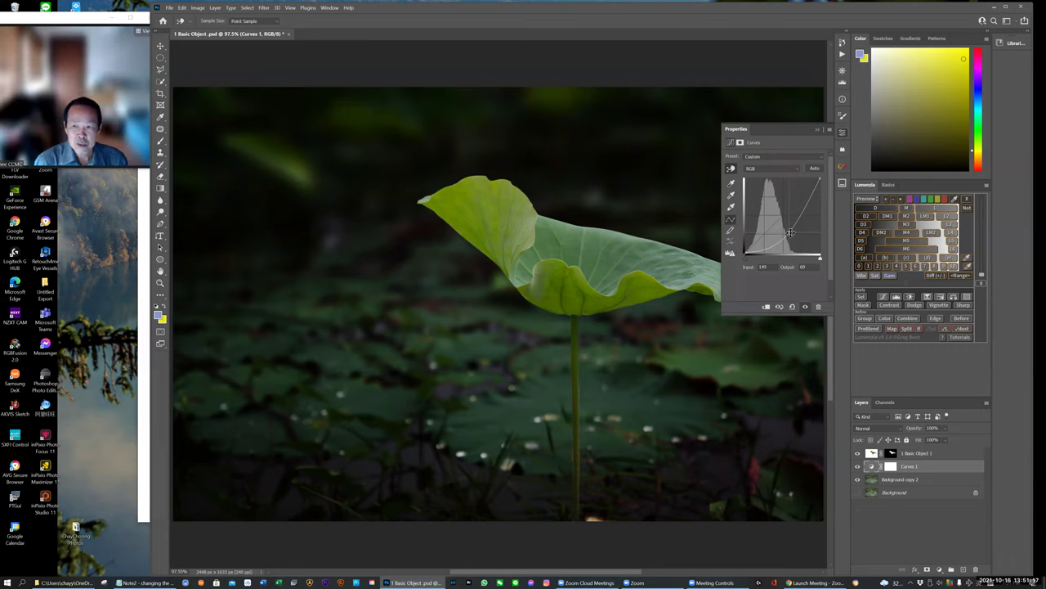
left_click_drag(789, 232, 789, 234)
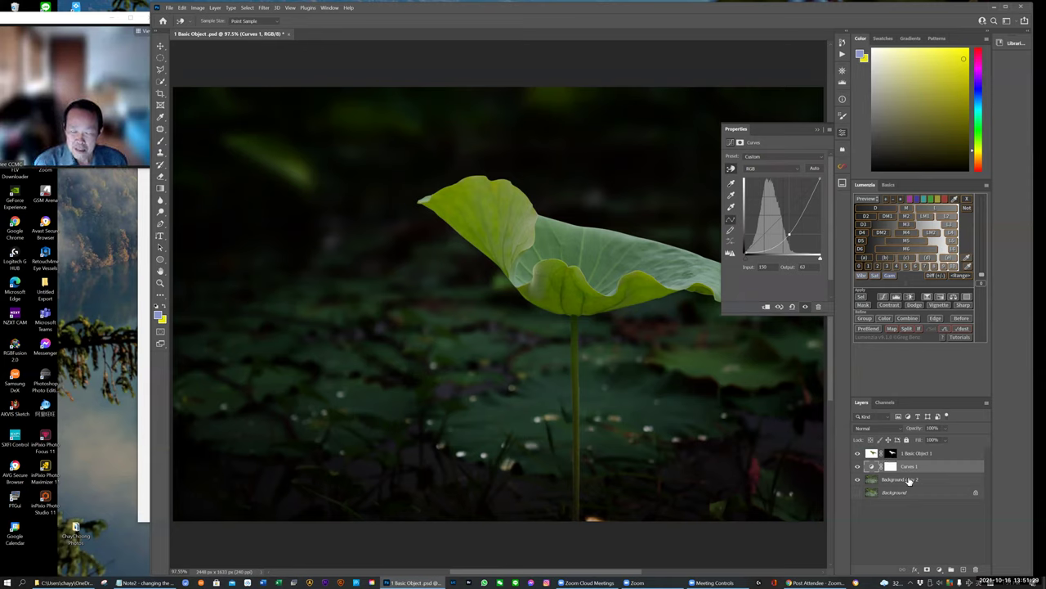
Step: Add a Hue/Saturation adjustment layer above Curves 1, try different background hues, and set Hue to about +80
left_click(939, 568)
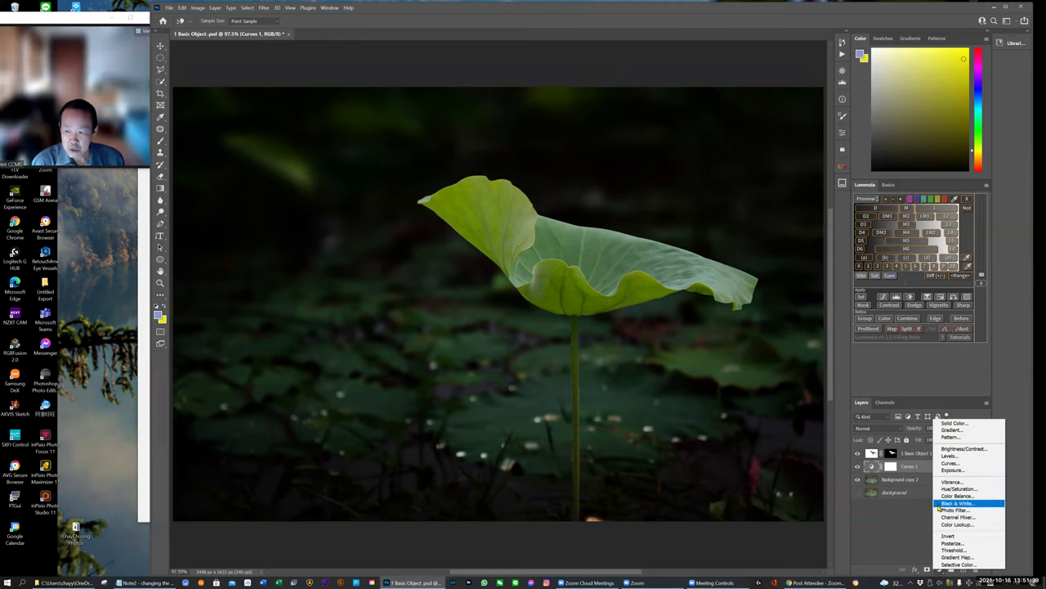
left_click(949, 490)
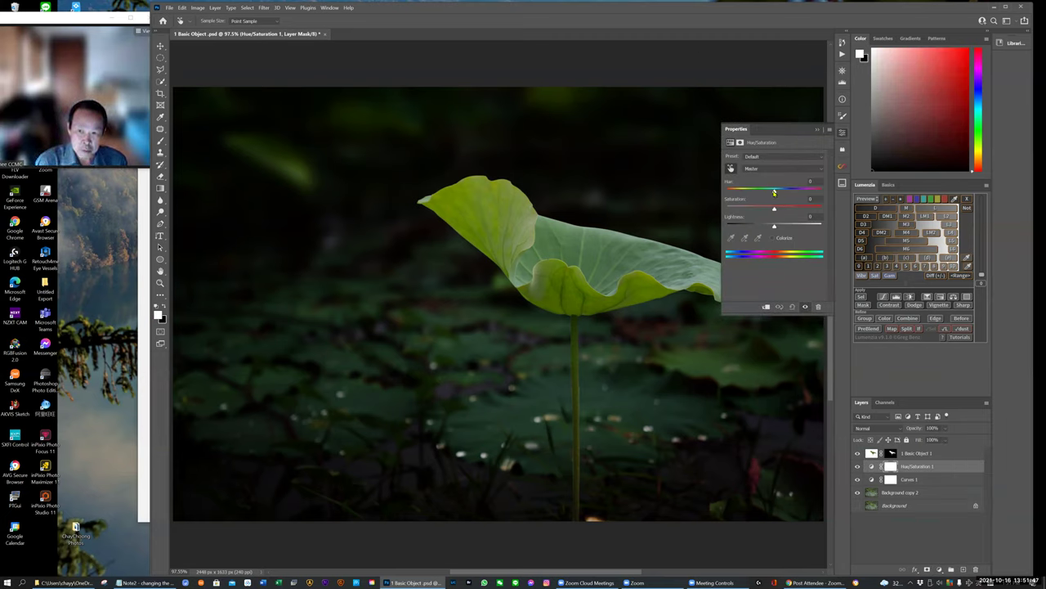
left_click_drag(775, 193, 736, 198)
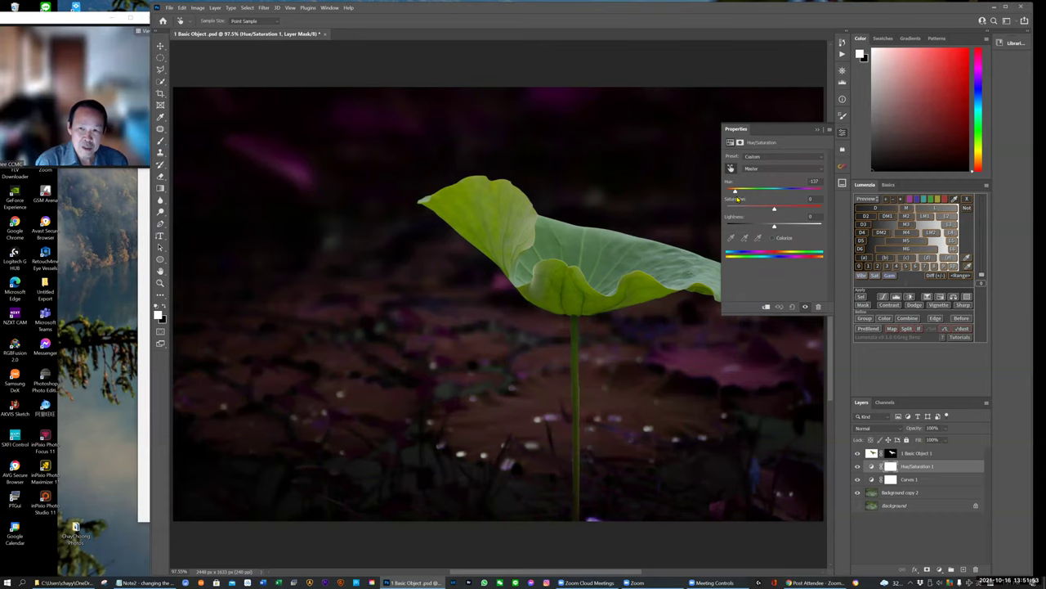
left_click_drag(737, 198, 806, 195)
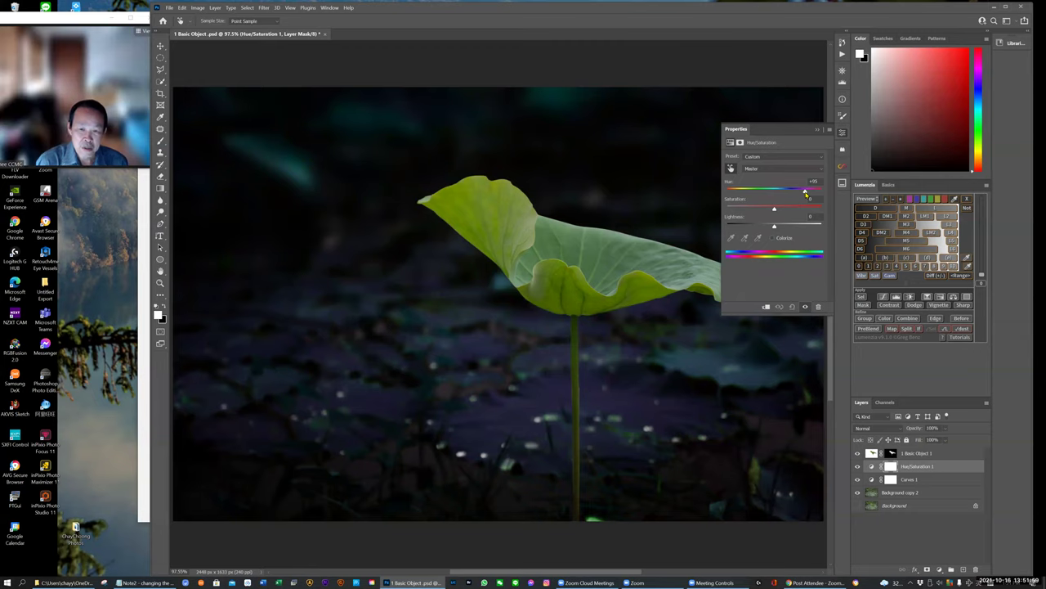
left_click_drag(806, 194, 801, 193)
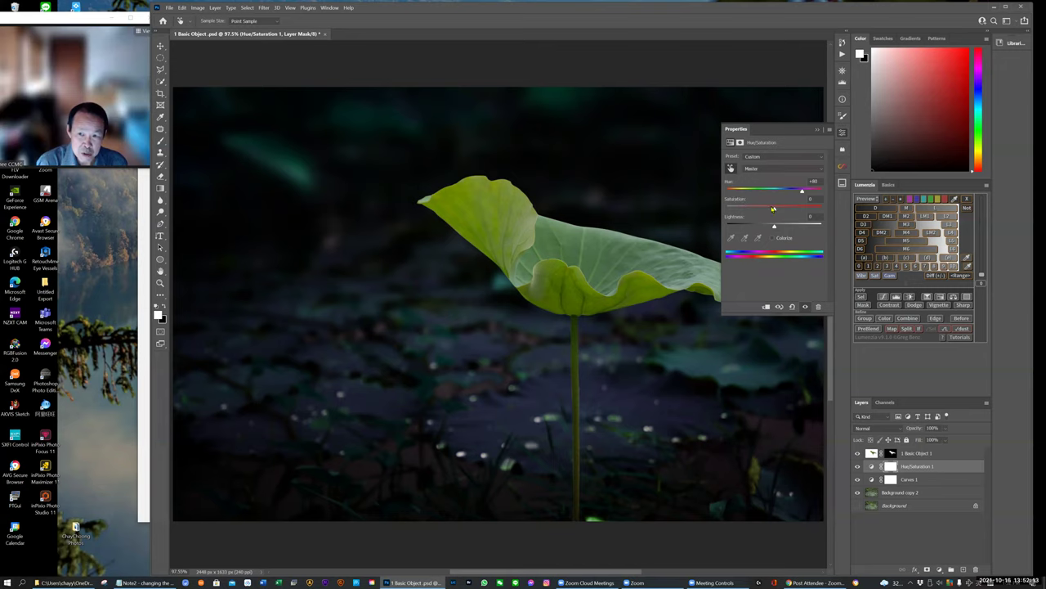
Step: Try a fully desaturated background, set Lightness to about -20, and settle Saturation at about +15
left_click_drag(775, 210, 694, 217)
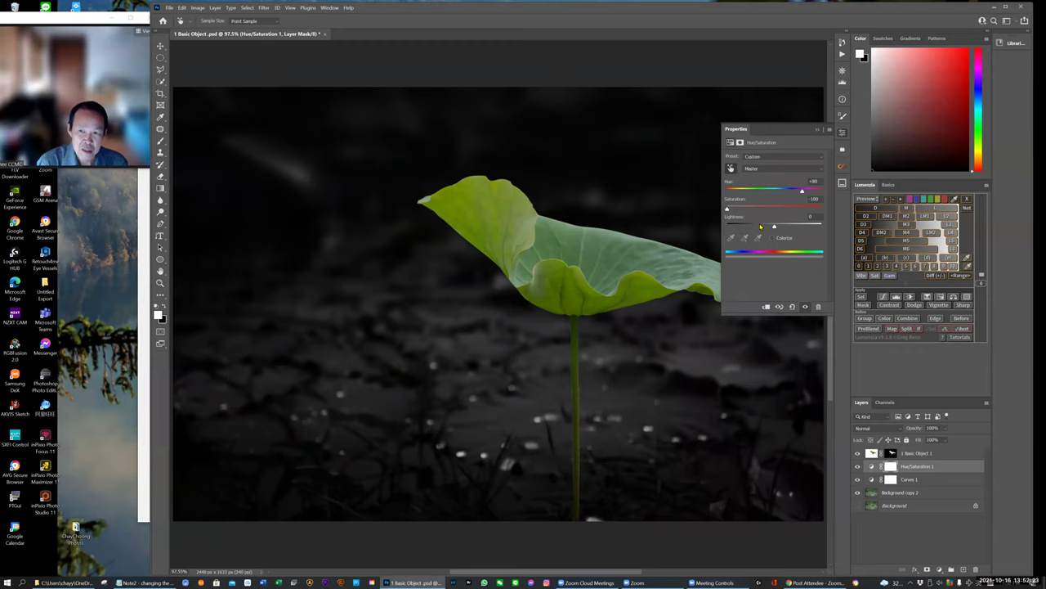
mouse_move(773, 228)
left_mouse_down()
mouse_move(797, 232)
mouse_move(765, 236)
left_mouse_up()
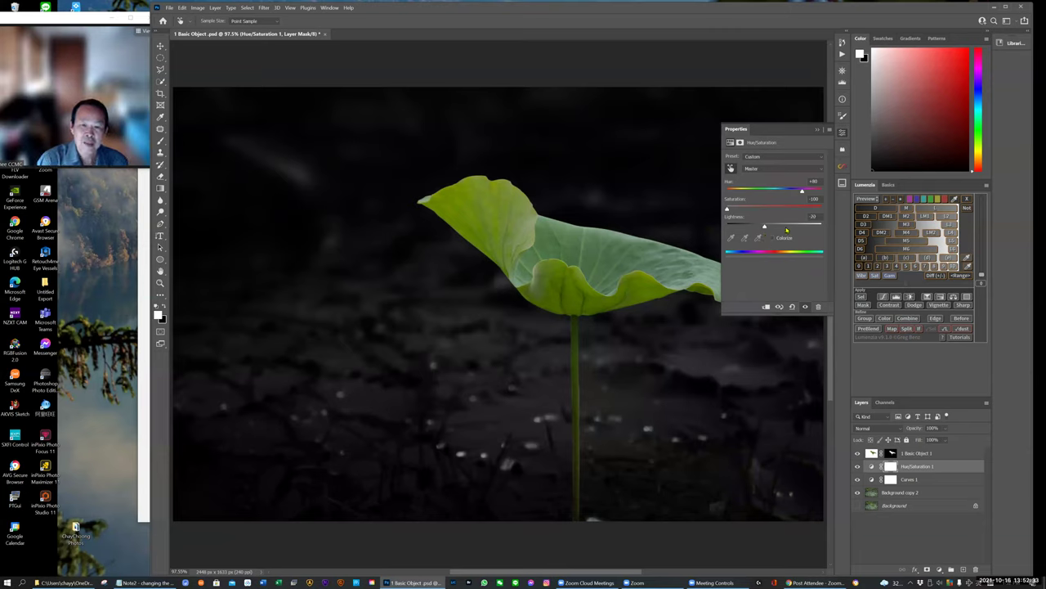
left_click_drag(728, 211, 778, 210)
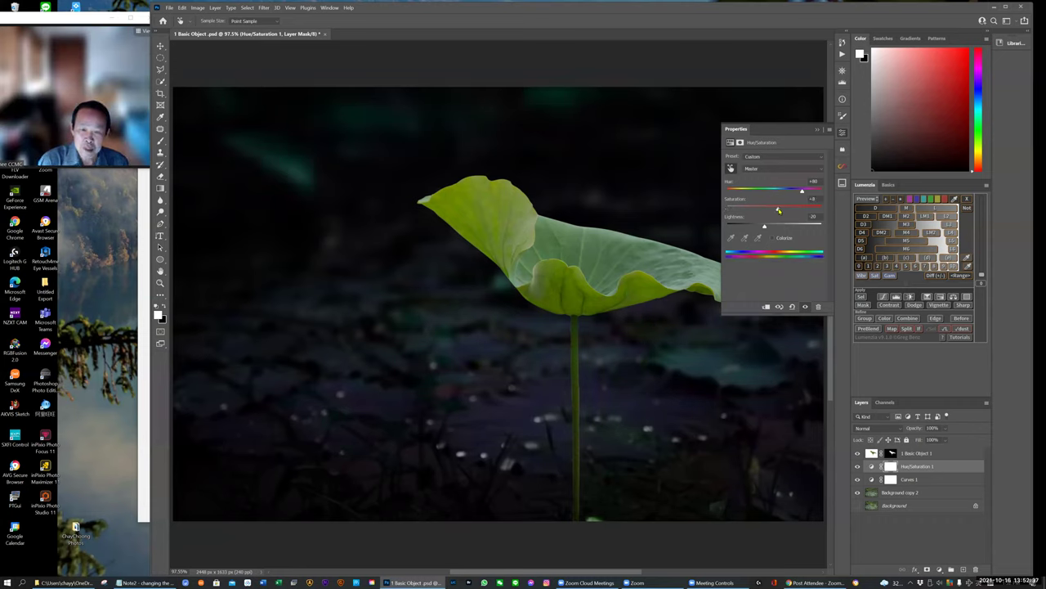
mouse_move(778, 210)
left_mouse_down()
mouse_move(834, 211)
mouse_move(783, 211)
left_mouse_up()
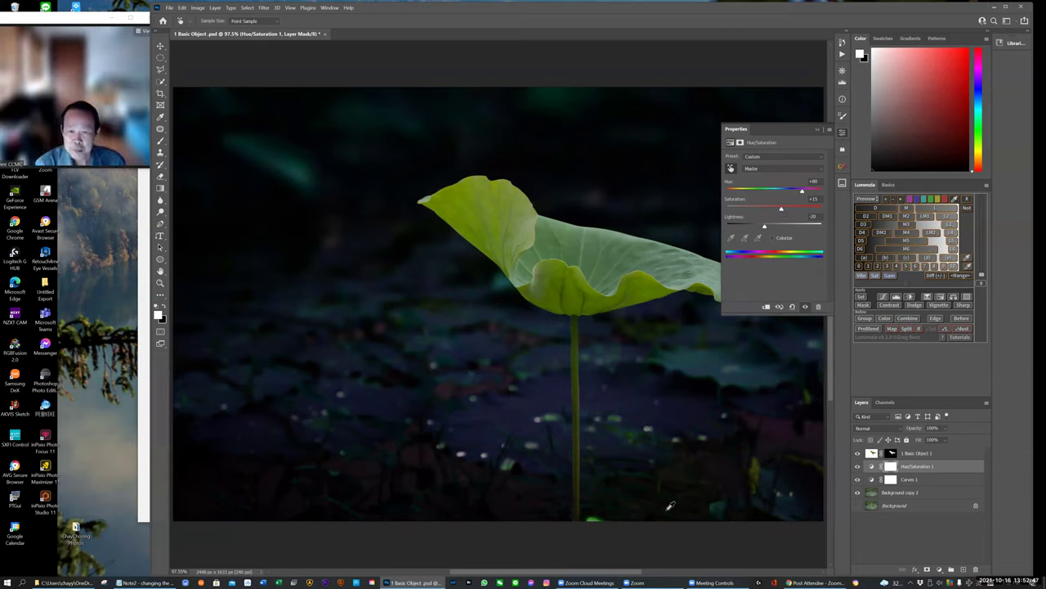
Step: Duplicate the Background copy 2 layer and move the duplicate above Hue/Saturation 1, directly below the leaf layer
left_click(918, 495)
key("j")
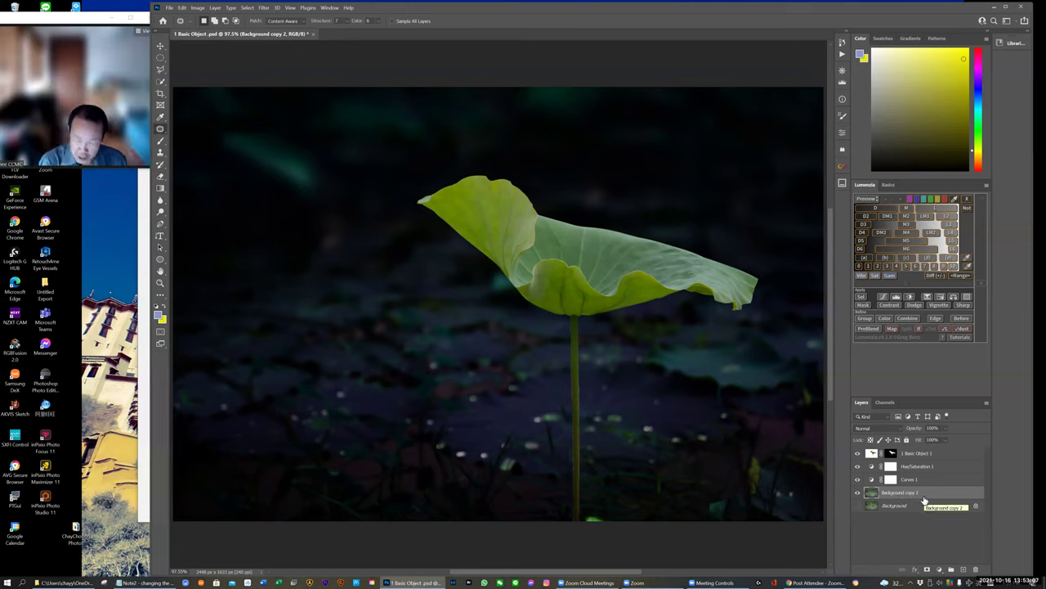
key("ctrl+j")
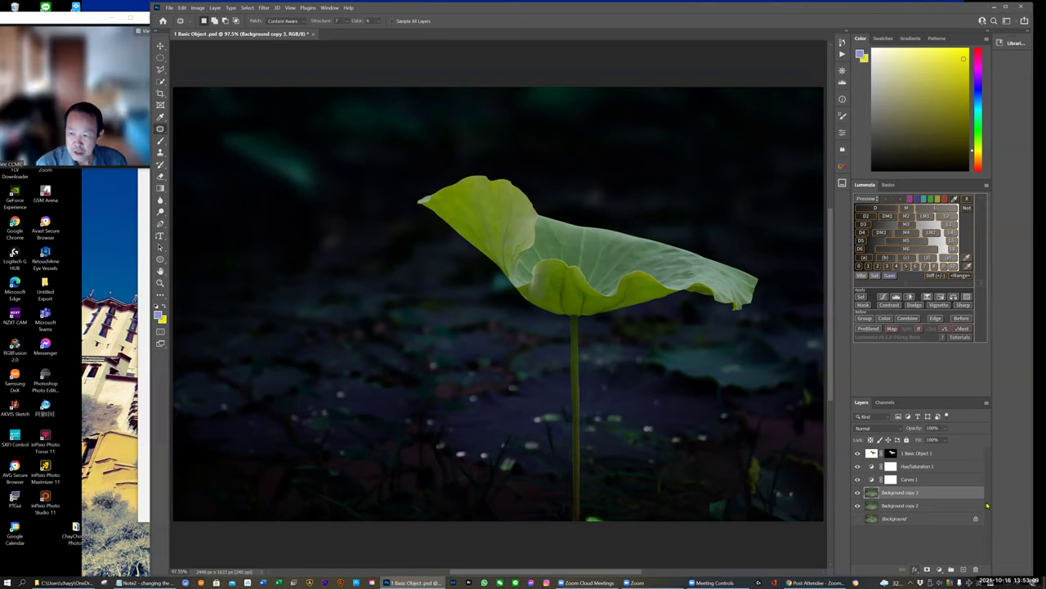
left_click_drag(901, 493, 901, 465)
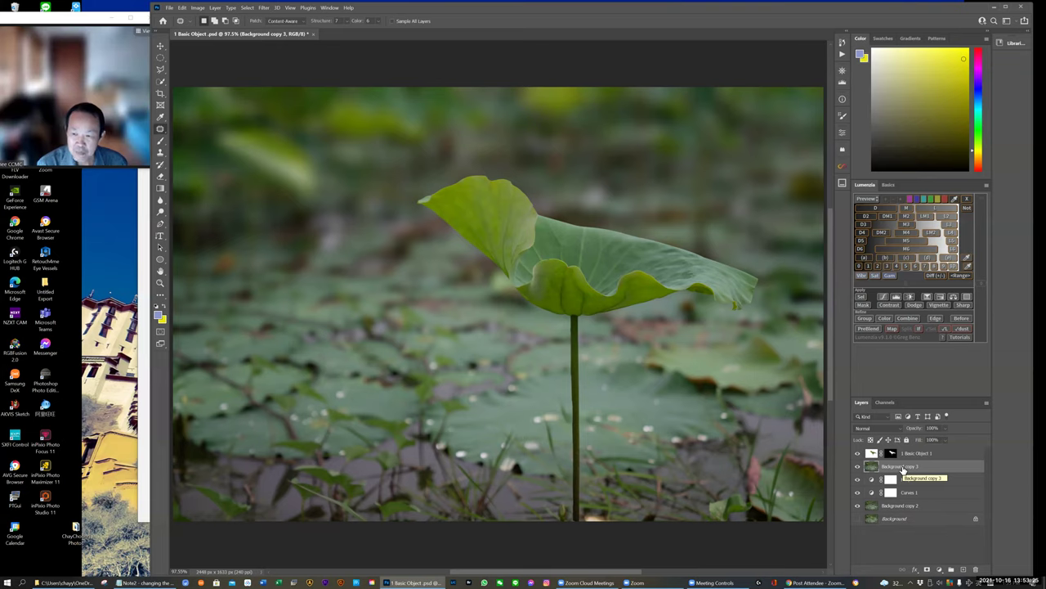
Step: Start a Tilt-Shift blur on Background copy 3, centre its focus near the stem's base, and raise the upper focus line to mid-stem
left_click(263, 7)
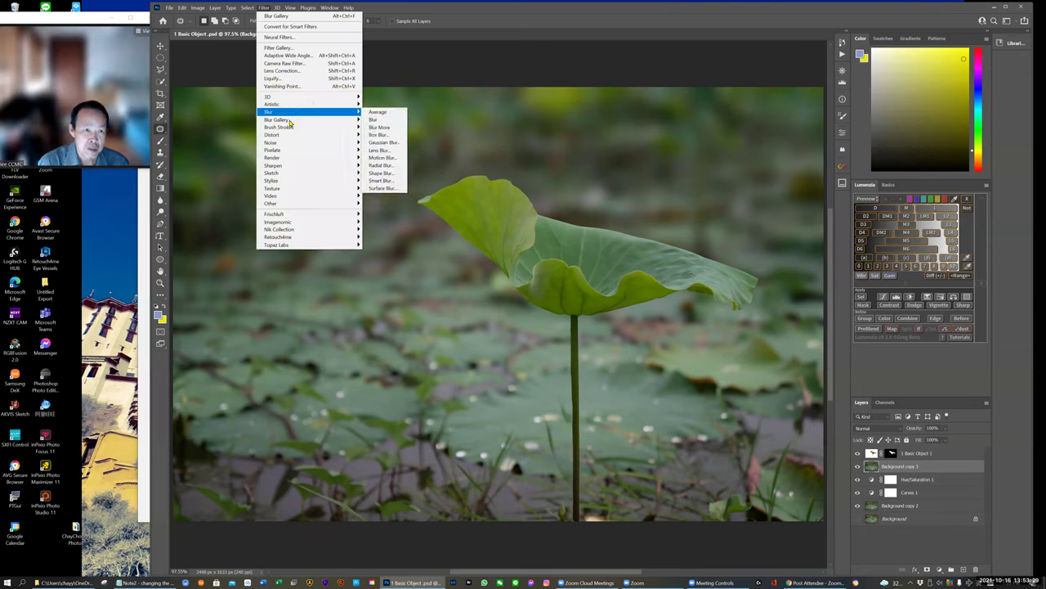
mouse_move(285, 121)
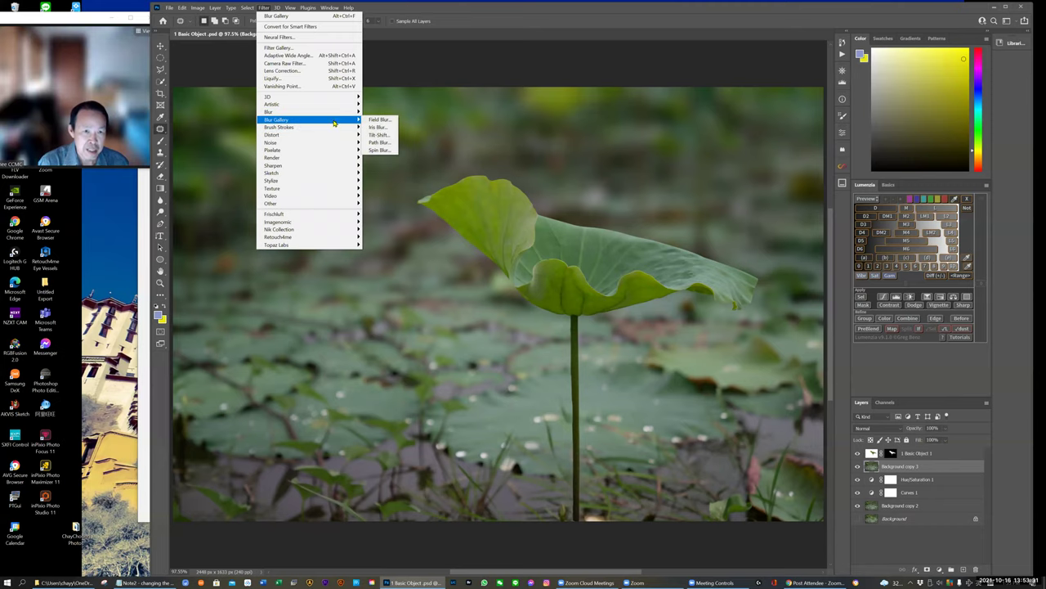
left_click(381, 135)
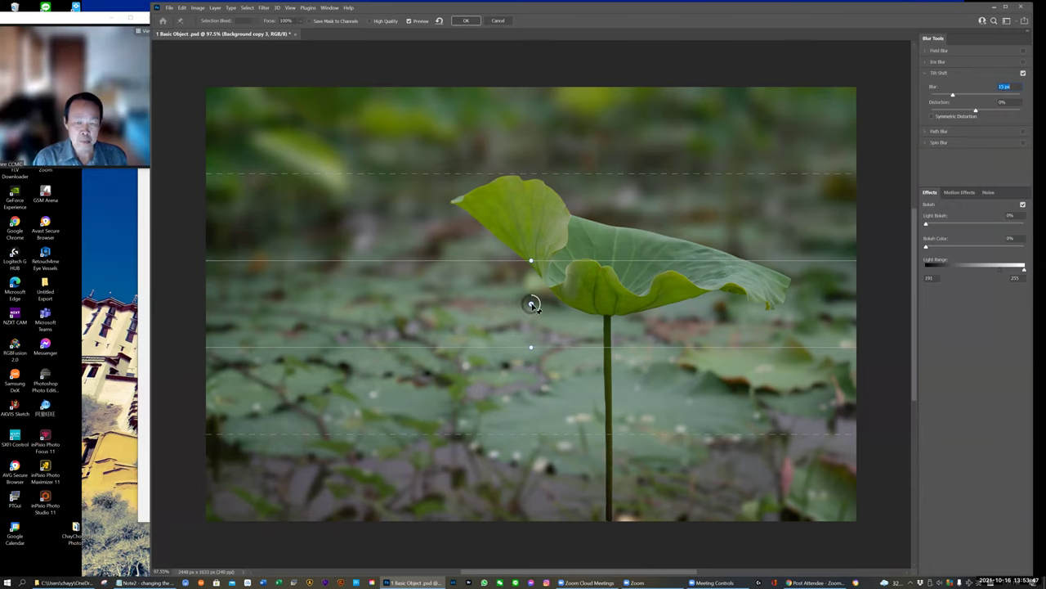
left_click_drag(531, 305, 540, 336)
left_click_drag(563, 372, 608, 478)
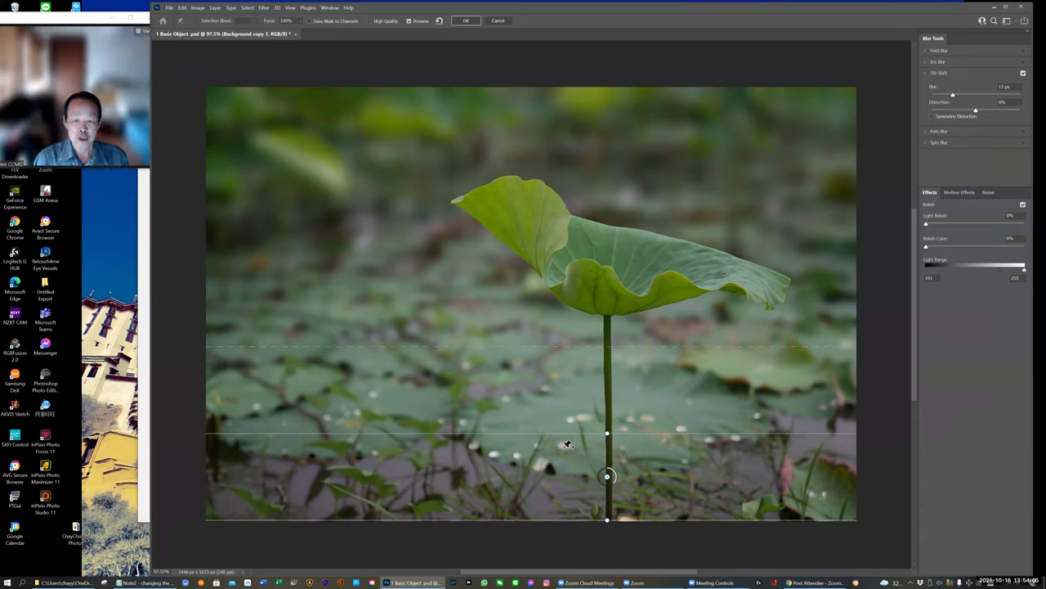
left_click_drag(551, 422, 545, 398)
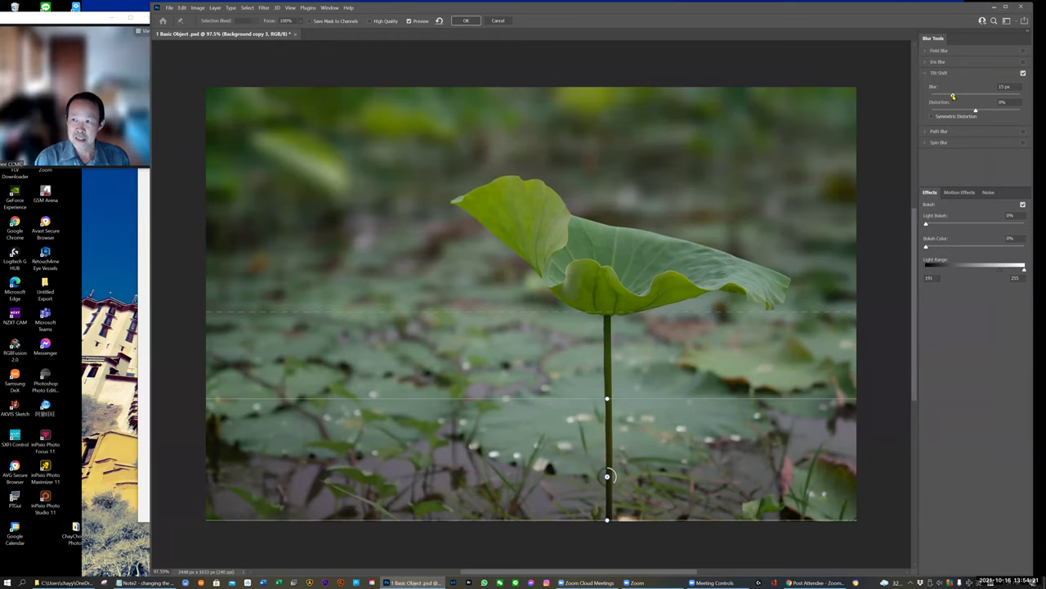
Step: Try much stronger Tilt-Shift blur with different heights for the upper dashed transition line, leaving the line across the upper part of the leaf
left_click_drag(952, 97, 969, 96)
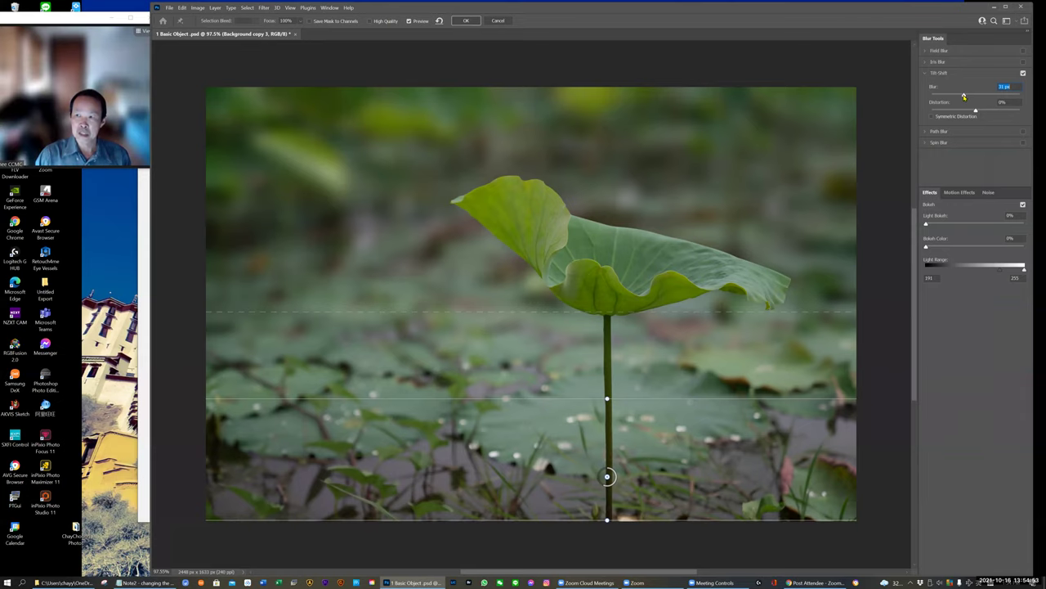
left_click_drag(972, 97, 978, 96)
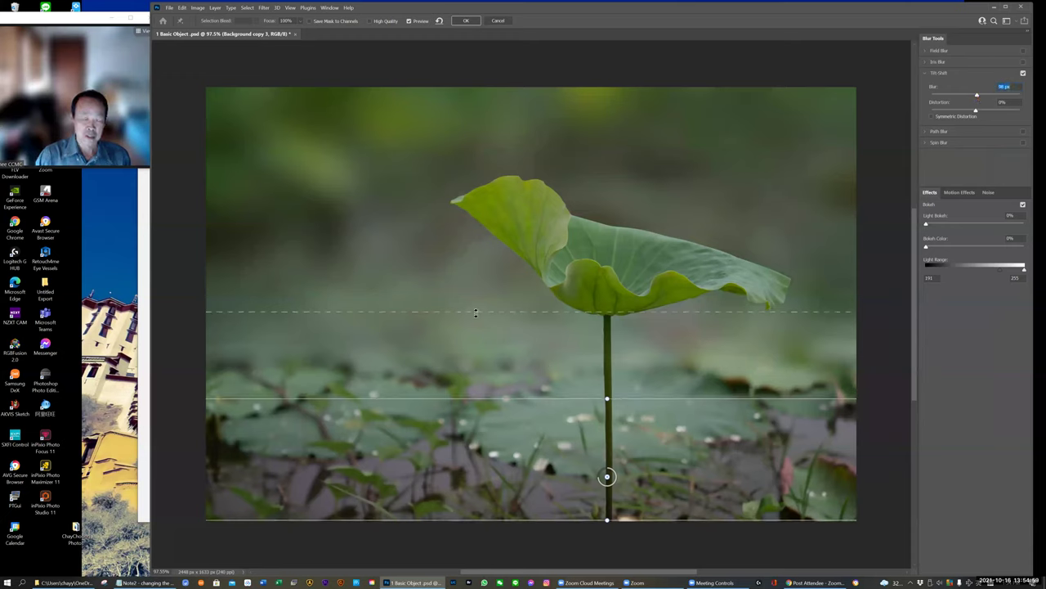
left_click_drag(476, 312, 463, 121)
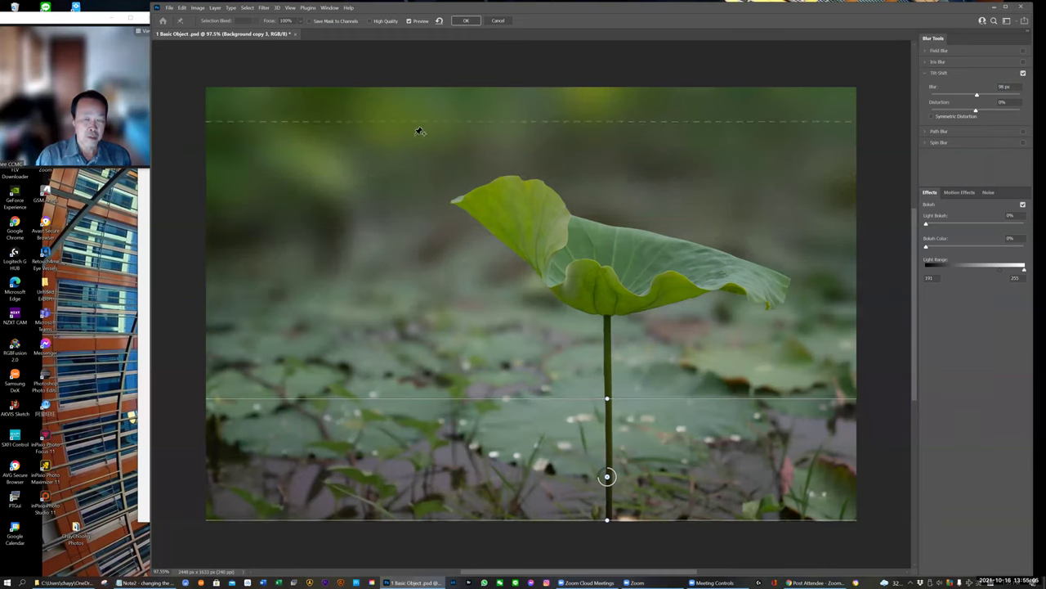
left_click_drag(420, 123, 430, 373)
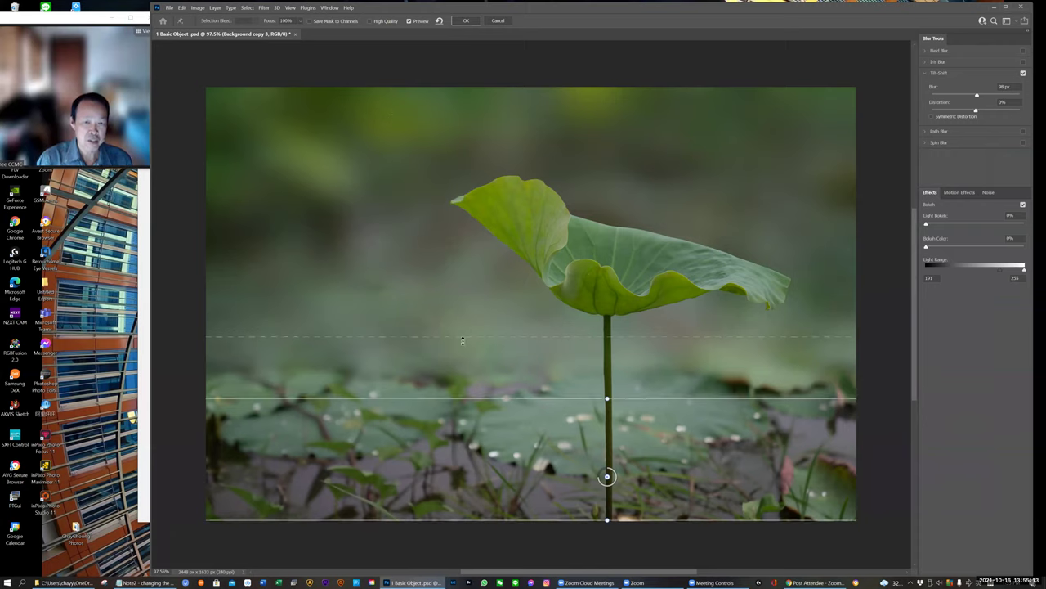
left_click_drag(462, 339, 451, 212)
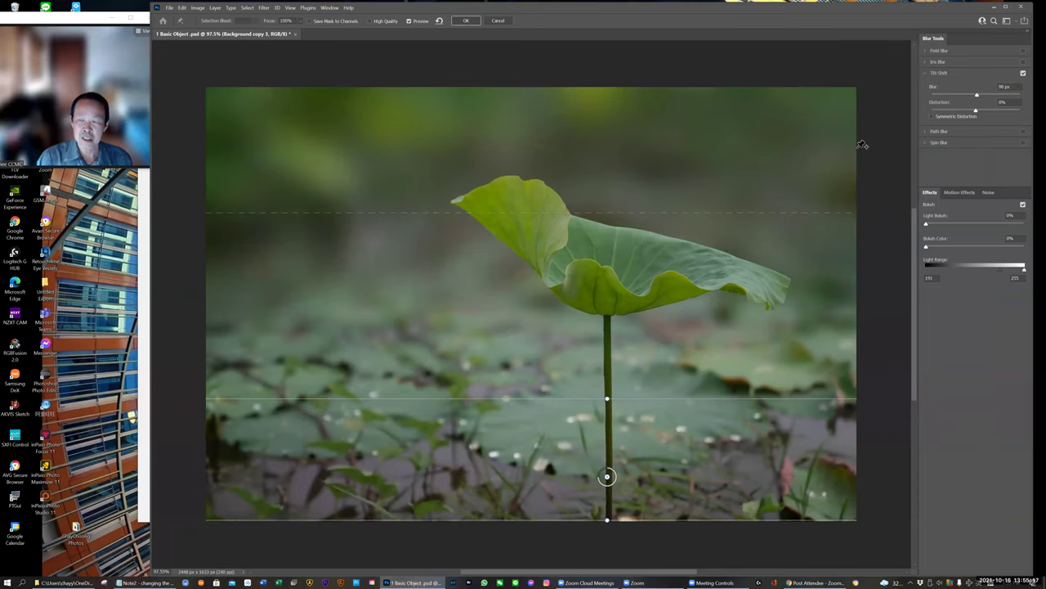
Step: Compare weaker and stronger Tilt-Shift blur amounts, settle Blur at 15 px, and apply the filter to Background copy 3
left_click_drag(977, 96, 969, 97)
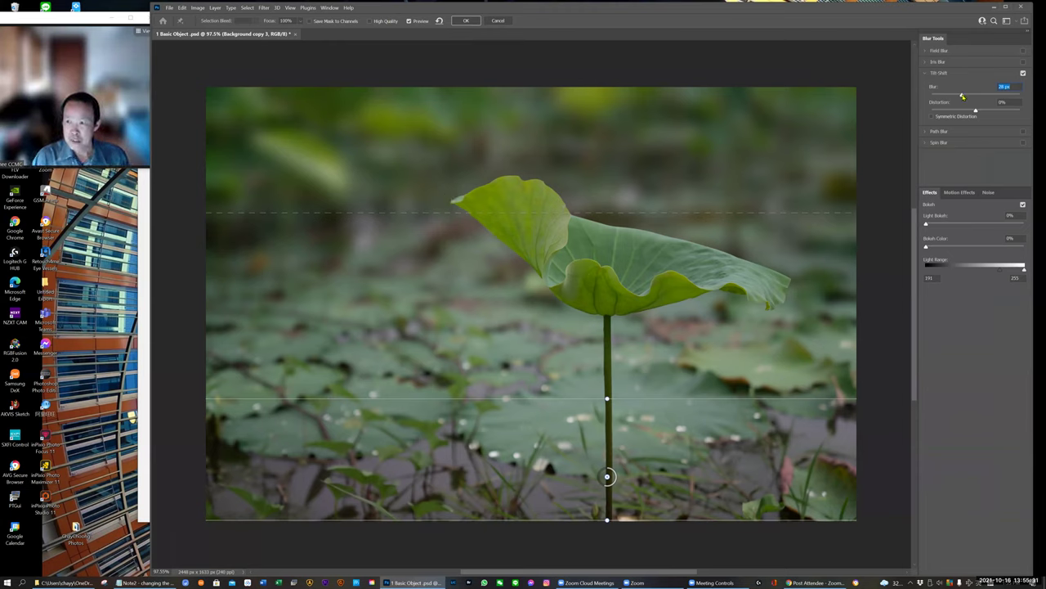
mouse_move(962, 96)
left_mouse_down()
mouse_move(944, 96)
mouse_move(956, 95)
left_mouse_up()
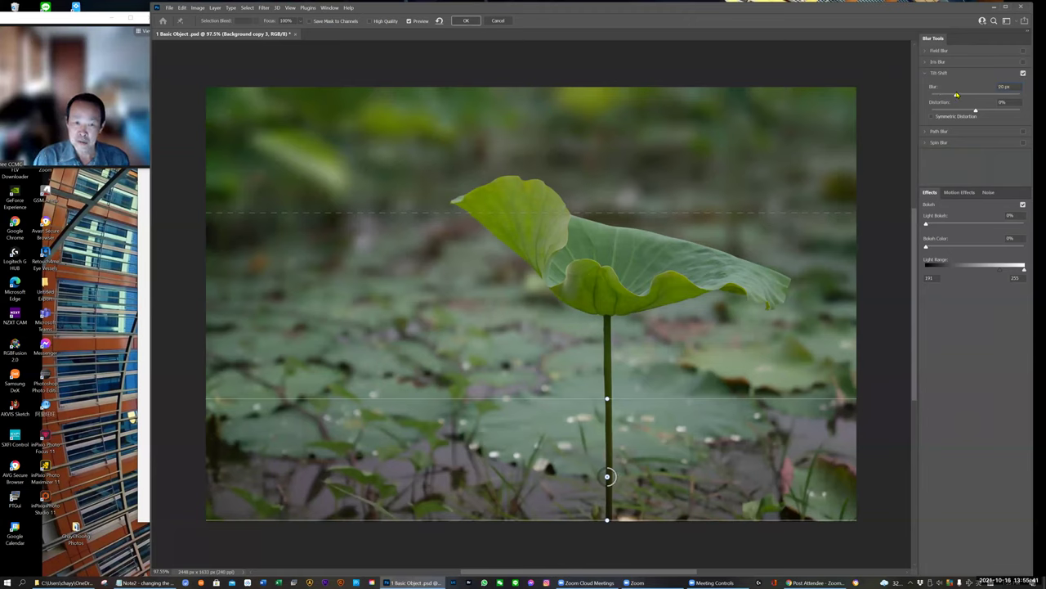
left_click_drag(956, 95, 958, 99)
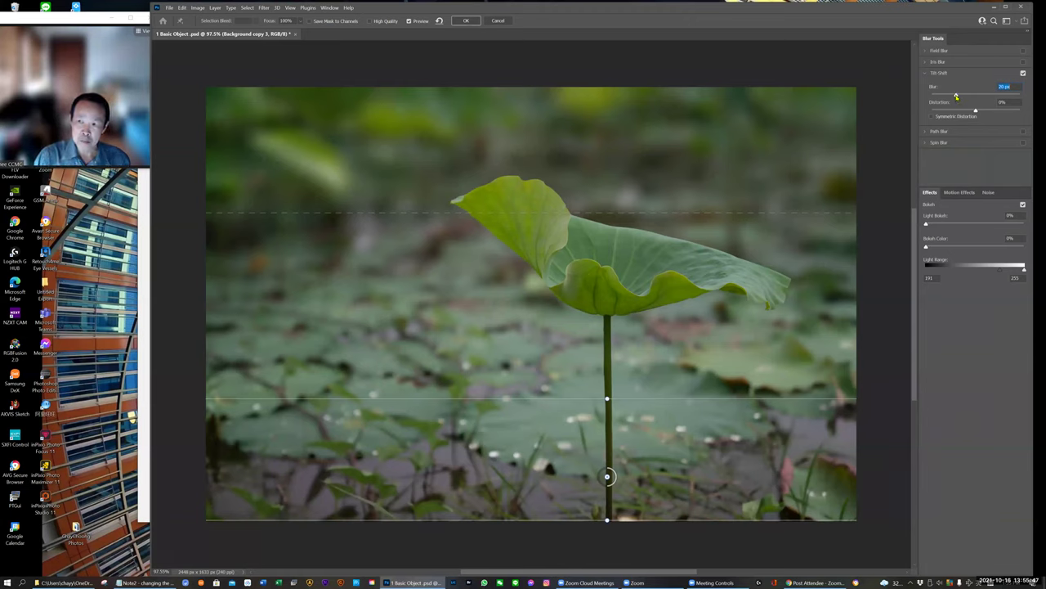
left_click_drag(957, 95, 973, 96)
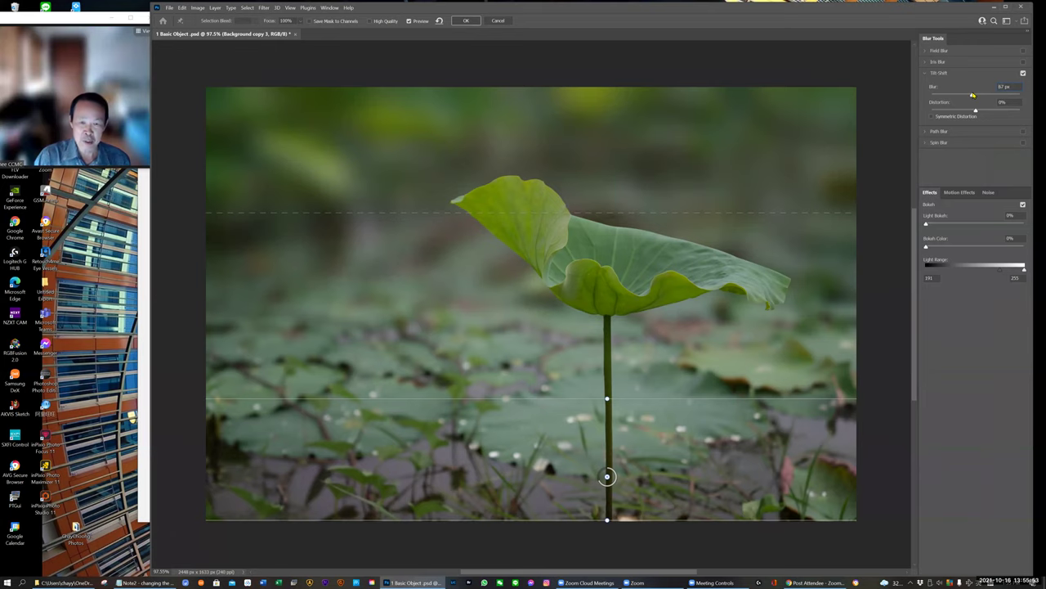
left_click_drag(971, 96, 954, 102)
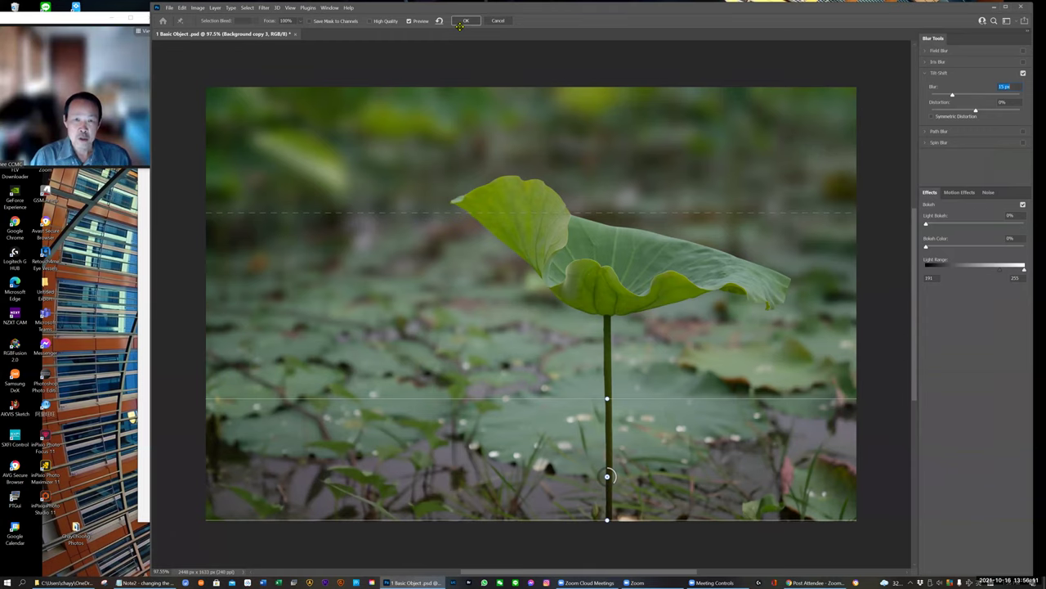
key("Return")
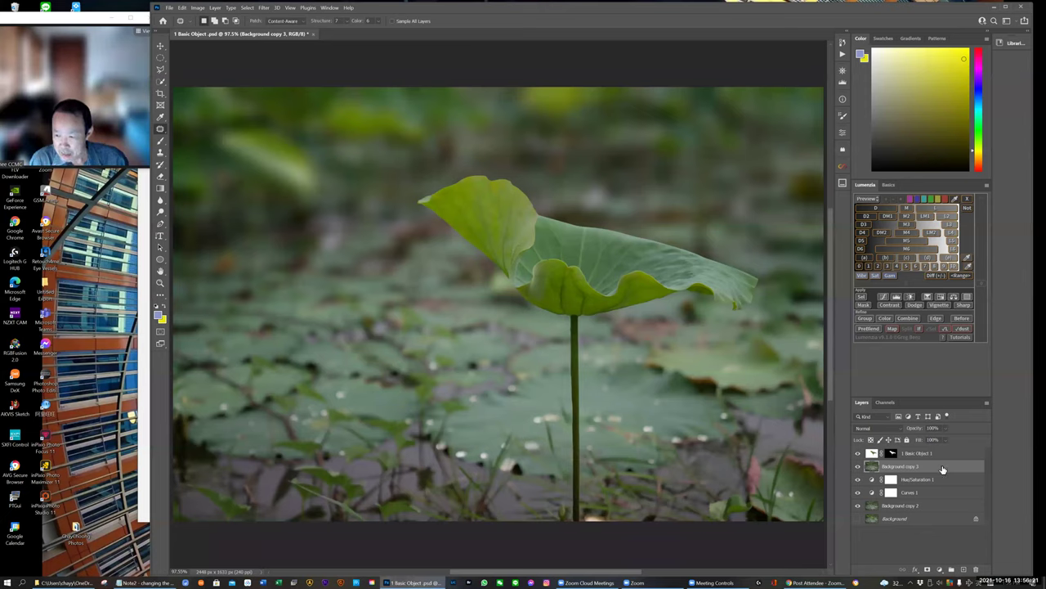
Step: Add a Curves adjustment layer above Background copy 3, pull its midtones down at about input 145 to darken, and clip it to that layer
left_click(939, 569)
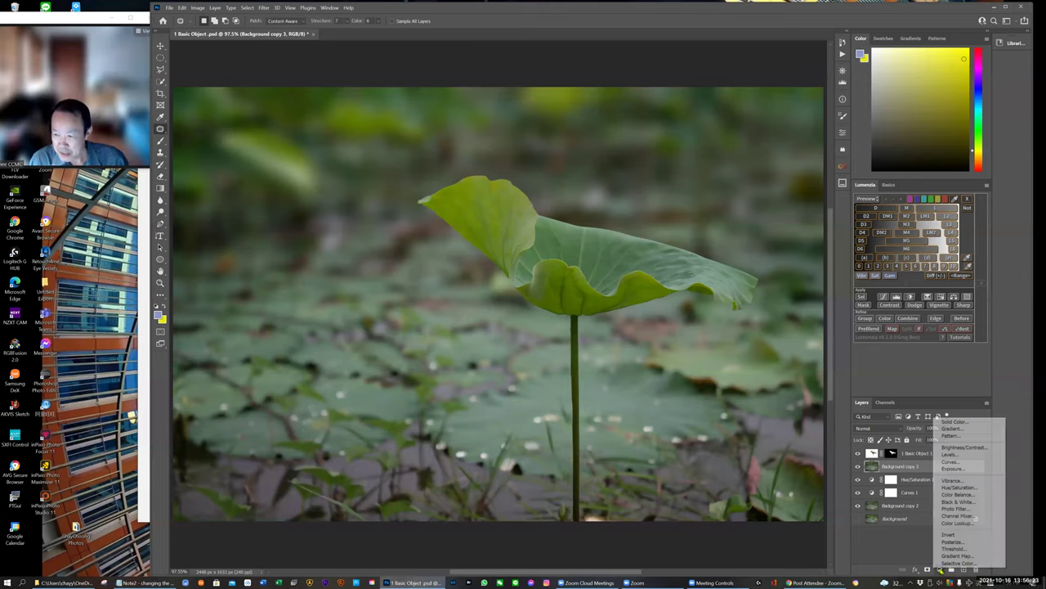
left_click(950, 462)
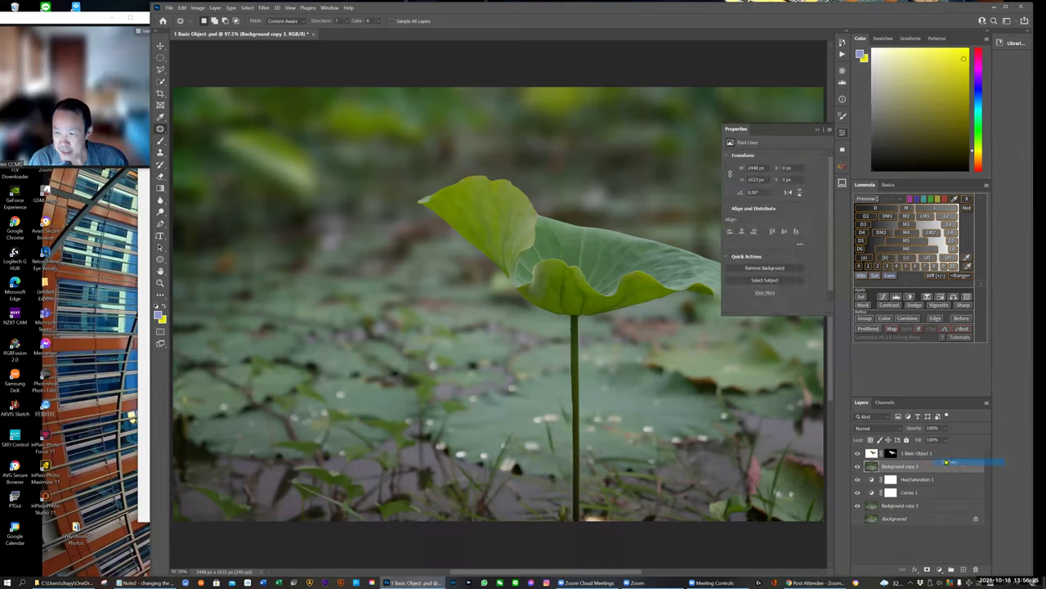
left_click_drag(782, 212, 788, 222)
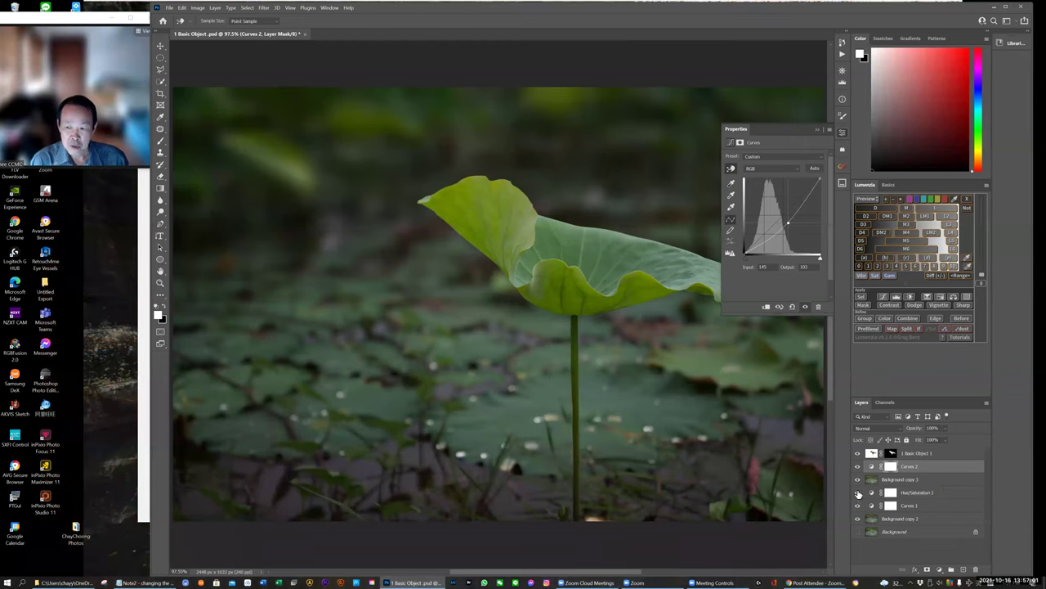
left_click(766, 307)
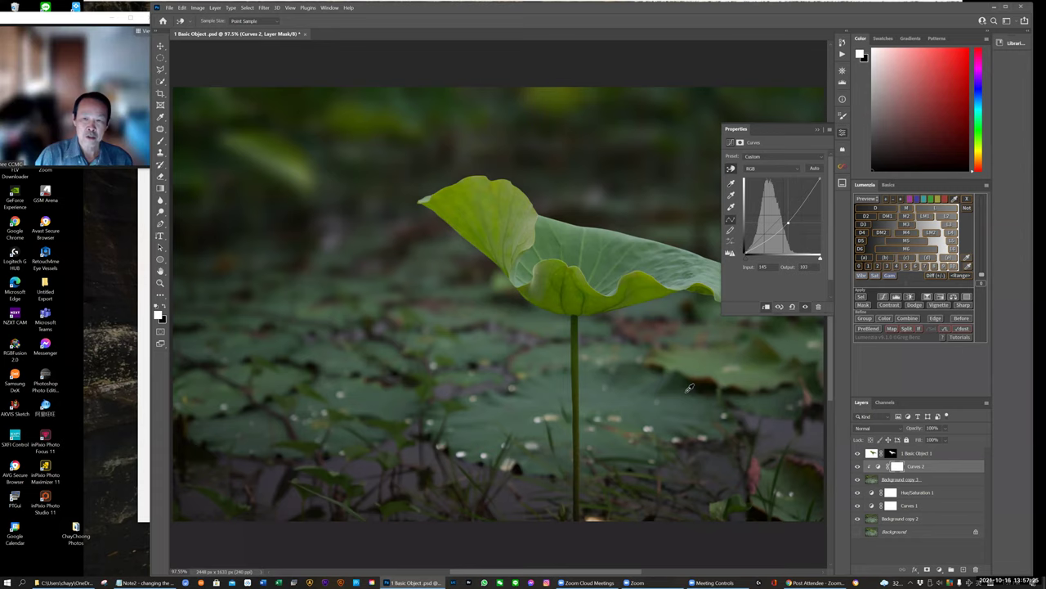
Step: Isolate Background copy 2, show Curves 1 again, and reshape its curve to a darkening point with output about 80
left_click(858, 521)
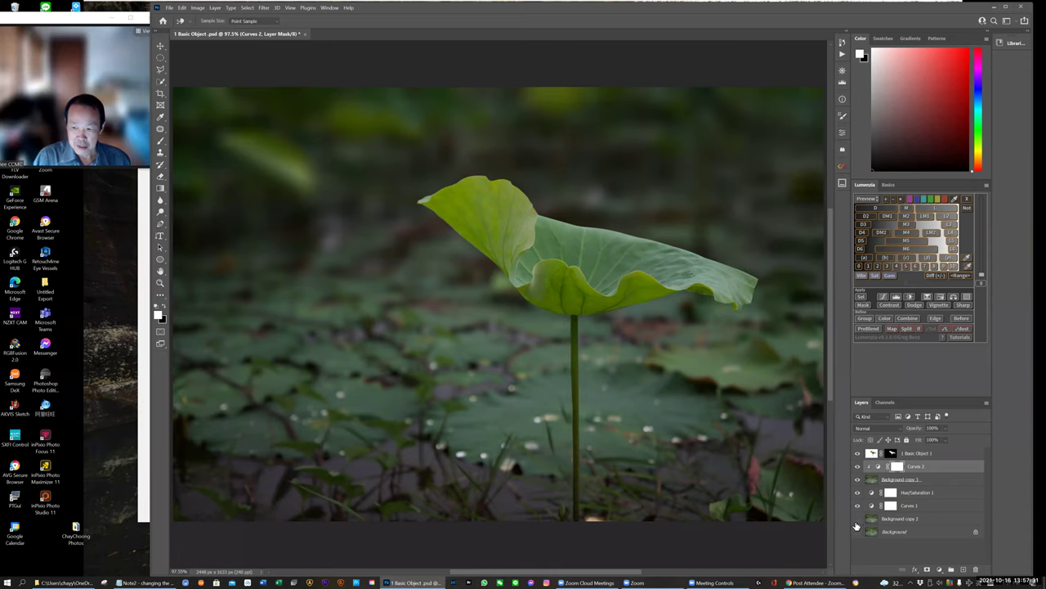
left_click(859, 520, "alt")
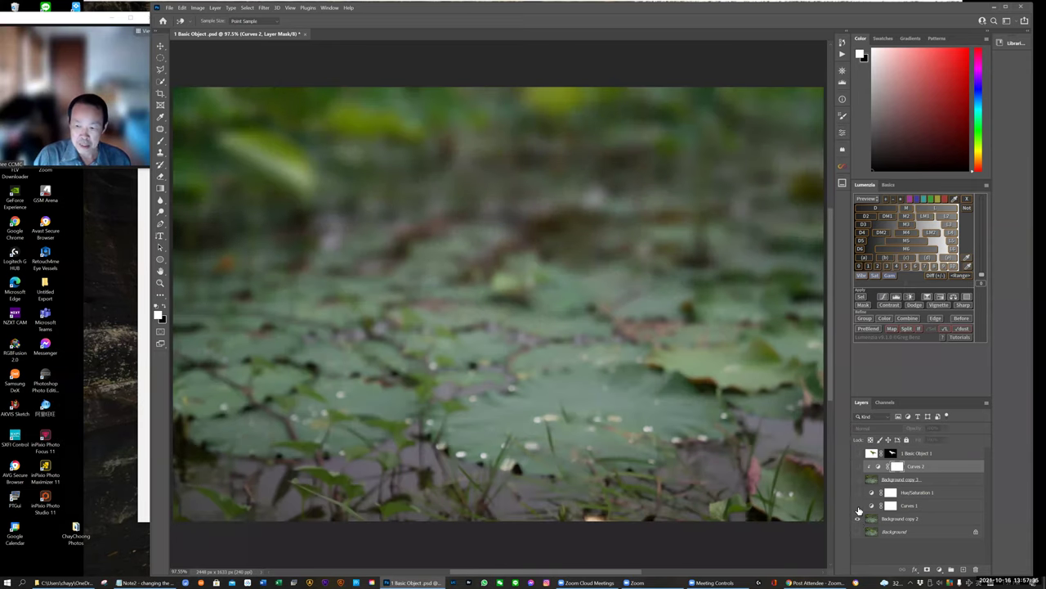
left_click(857, 507)
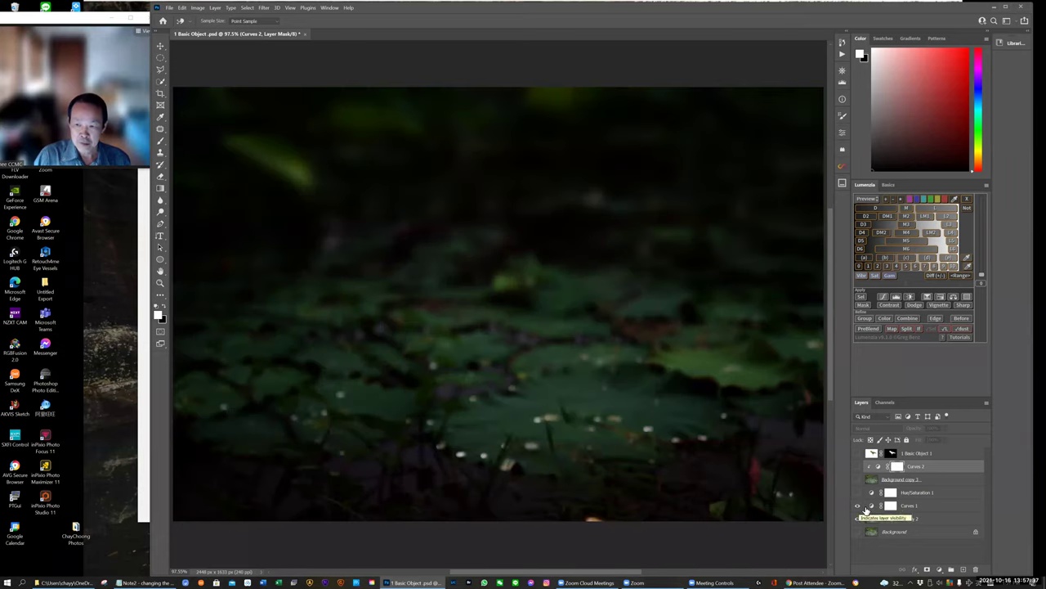
double_click(871, 506)
mouse_move(775, 240)
left_mouse_down()
mouse_move(785, 233)
mouse_move(787, 195)
mouse_move(792, 231)
left_mouse_up()
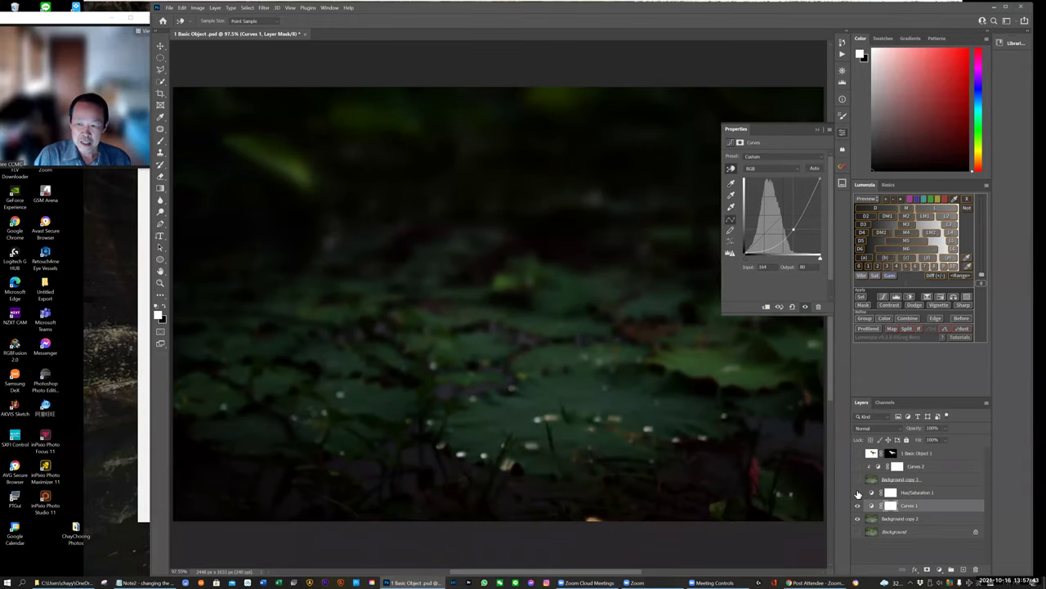
Step: Show Hue/Saturation 1 and set its Hue to about -118
left_click(858, 493)
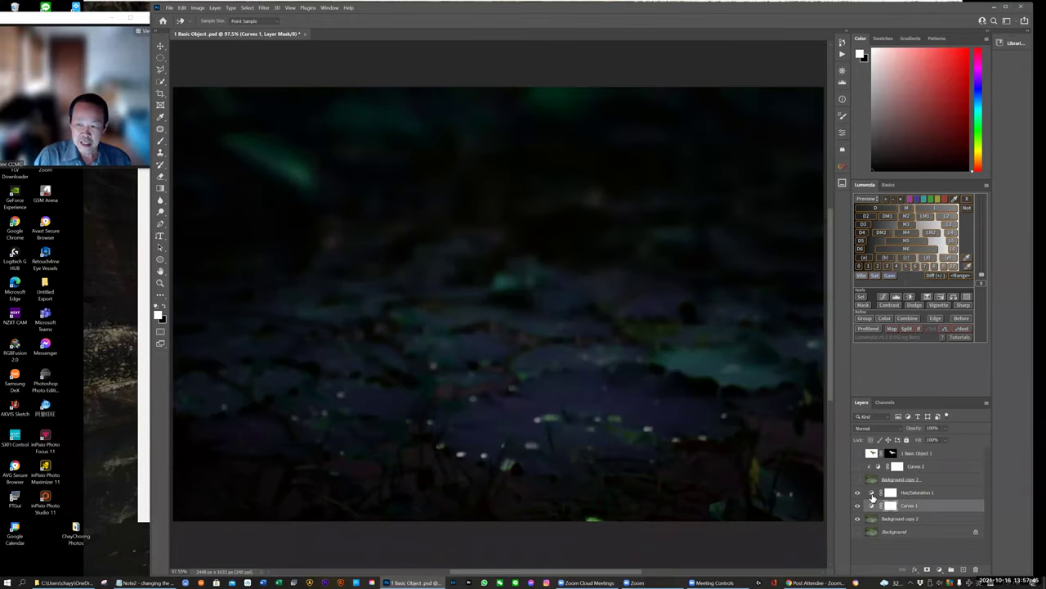
double_click(872, 494)
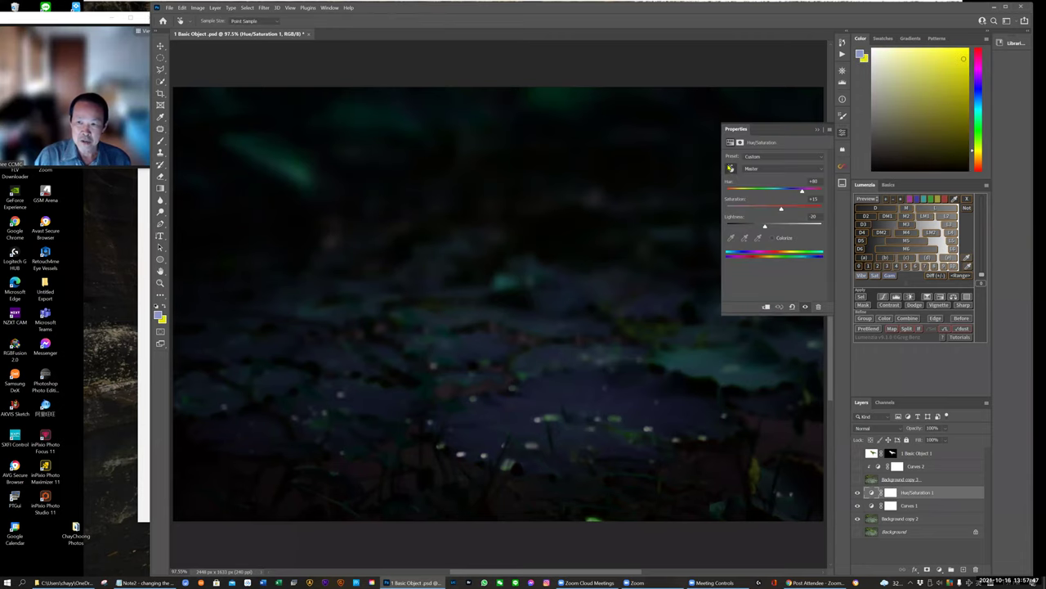
left_click_drag(802, 192, 741, 202)
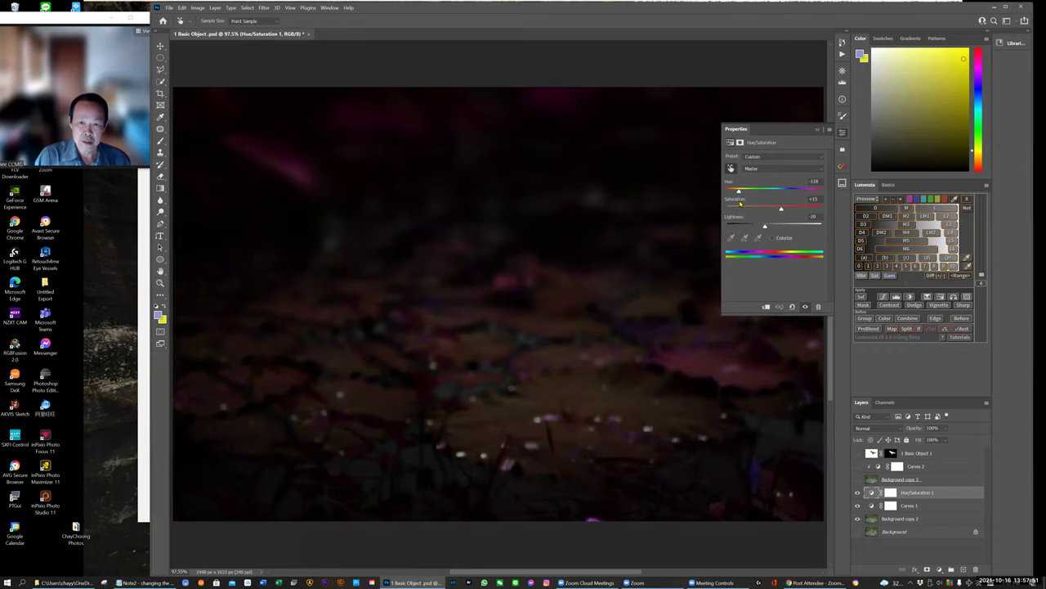
Step: Show Background copy 3 again, compare it with and without Curves 2, and turn Curves 2 and the leaf layer back on
left_click(857, 480)
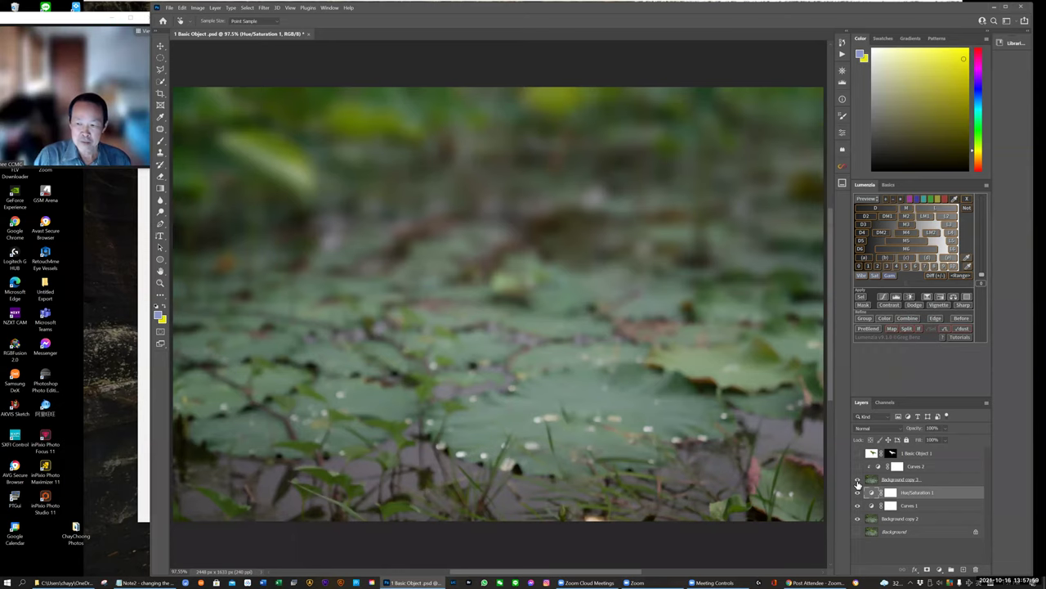
left_click(857, 466)
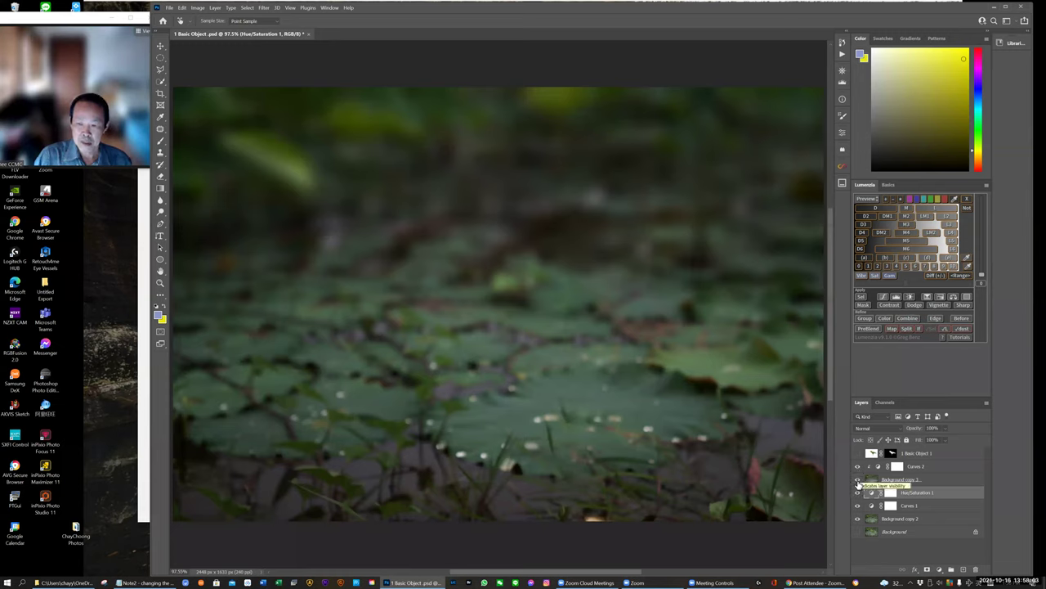
left_click(859, 467)
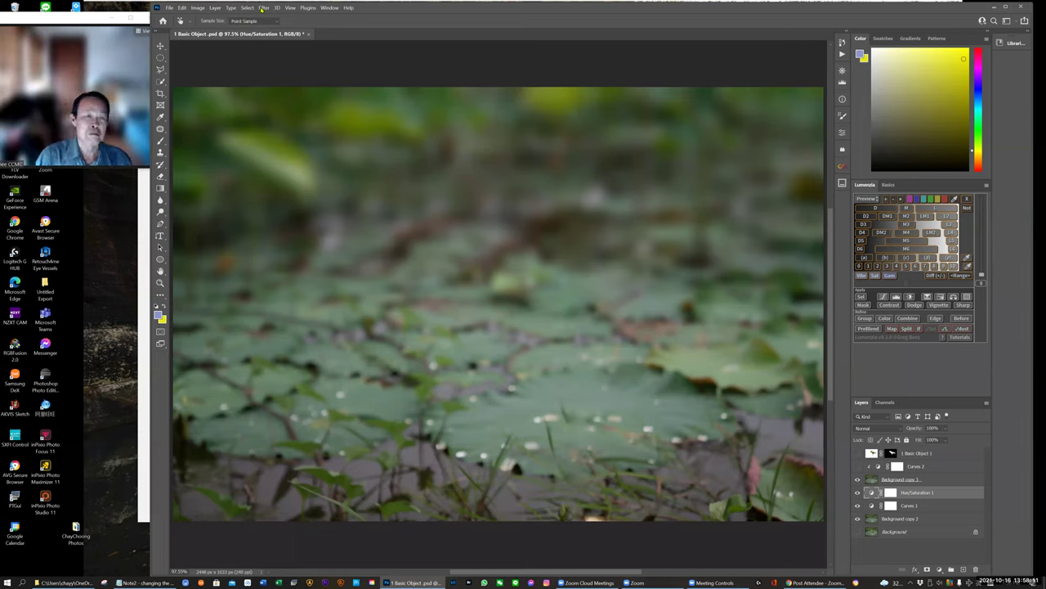
left_click(264, 9)
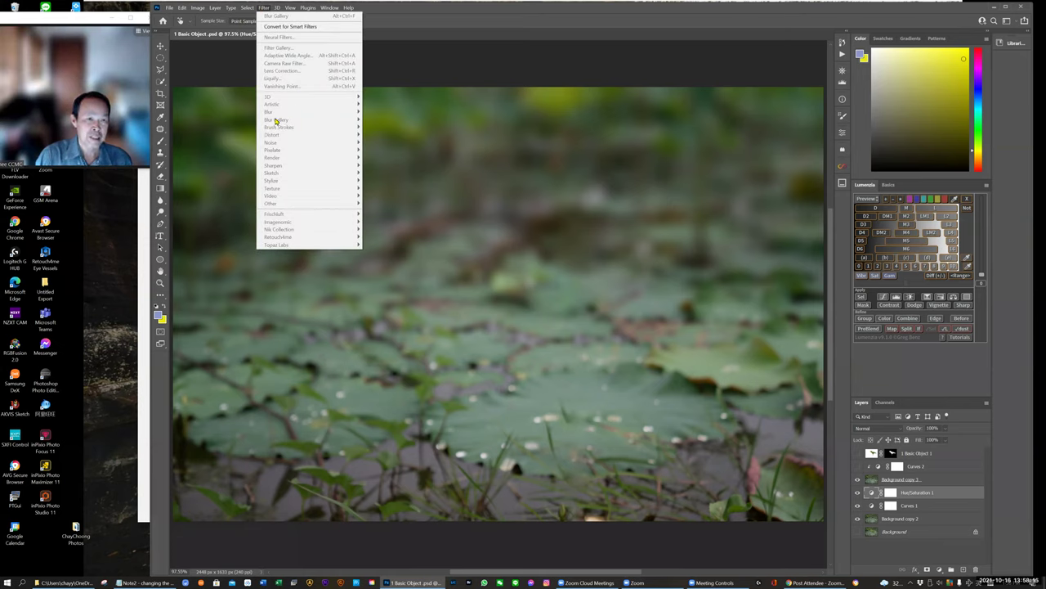
left_click(621, 21)
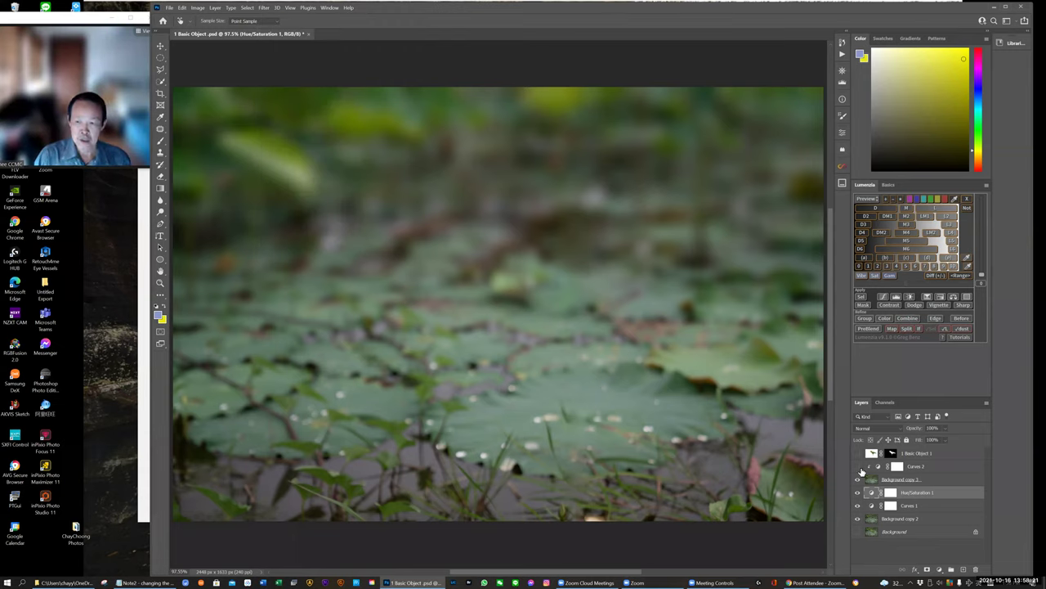
left_click(858, 466)
left_click(858, 453)
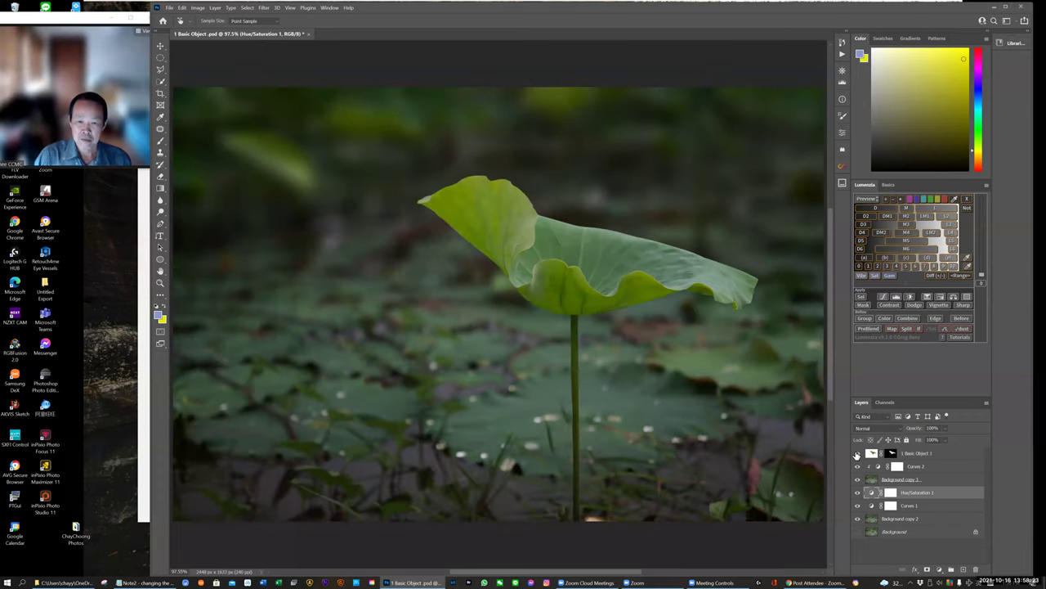